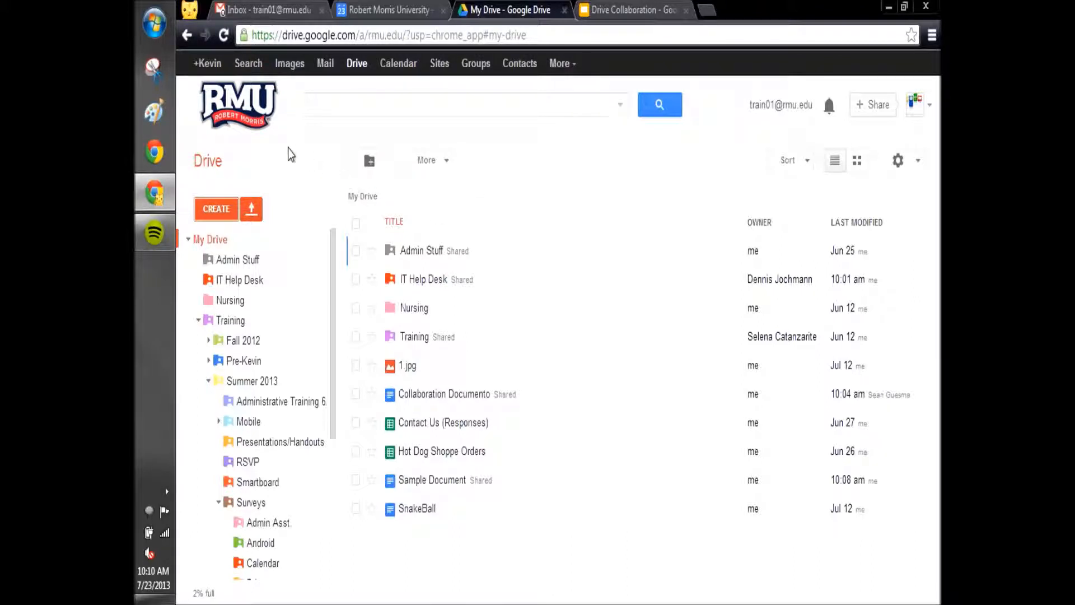
Create a new form titled Sample Form using the Espresso theme.
{"action": "left_click", "coordinate": [228, 216]}
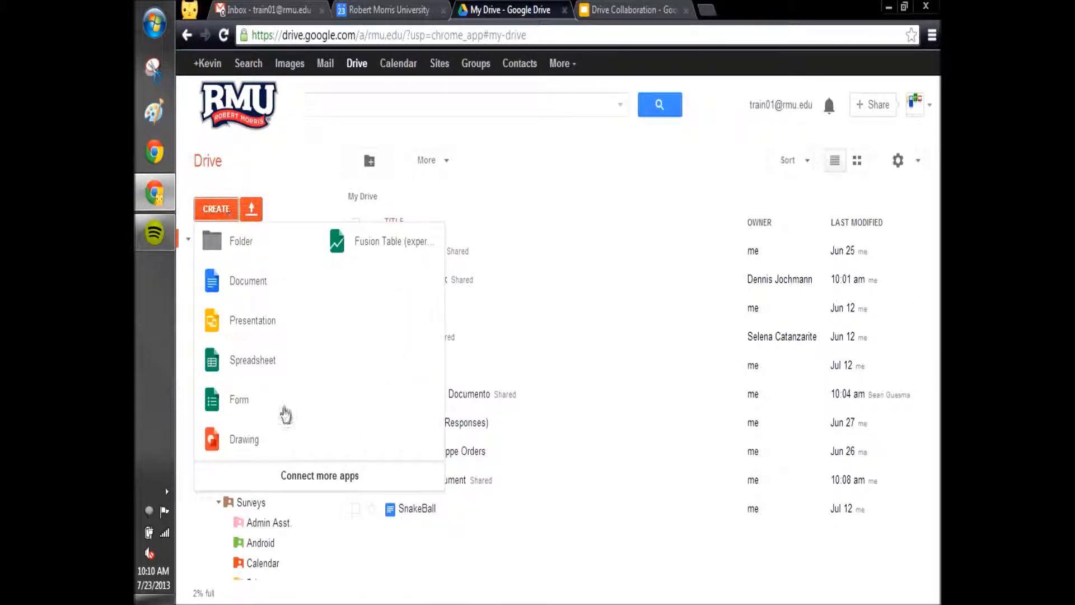
{"action": "left_click", "coordinate": [268, 414]}
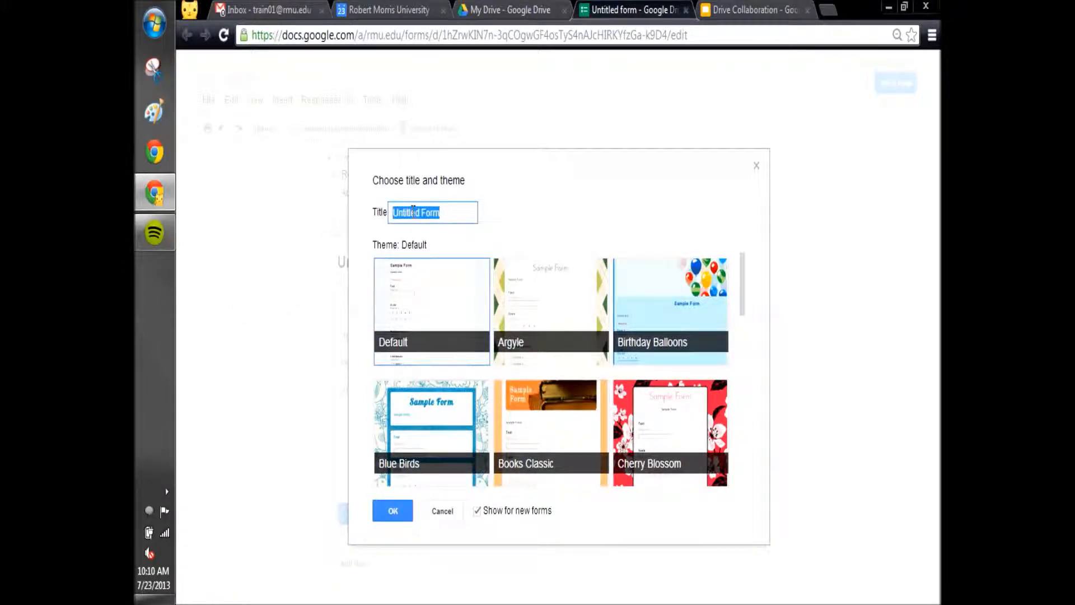
{"action": "type", "text": "Sample Form"}
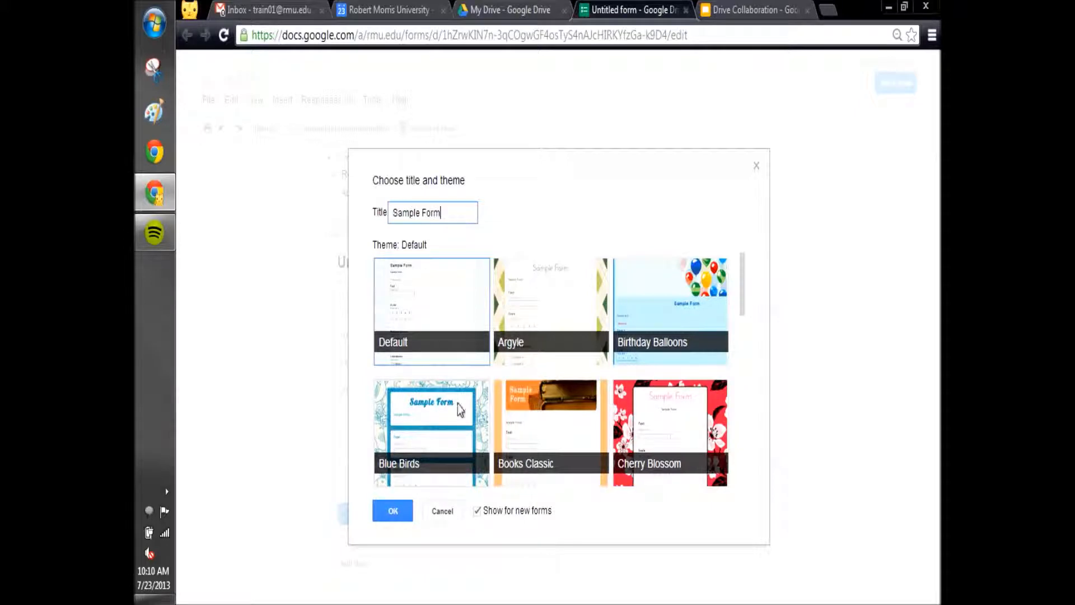
{"action": "scroll", "coordinate": [487, 426], "scroll_direction": "down", "scroll_amount": 6}
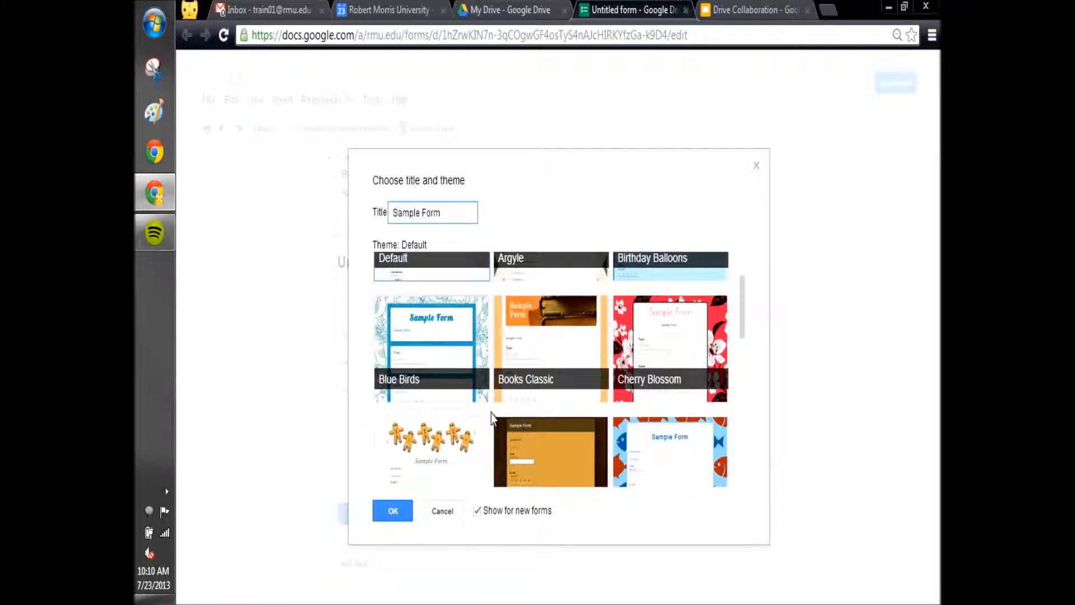
{"action": "scroll", "coordinate": [486, 443], "scroll_direction": "up", "scroll_amount": 2}
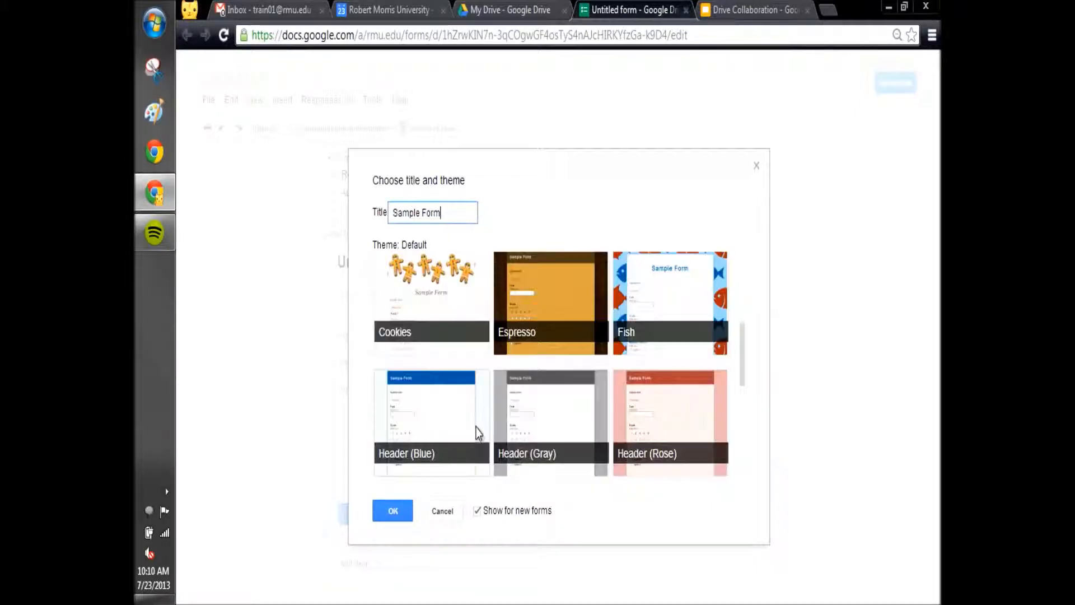
{"action": "scroll", "coordinate": [499, 447], "scroll_direction": "up", "scroll_amount": 2}
{"action": "left_click", "coordinate": [541, 395]}
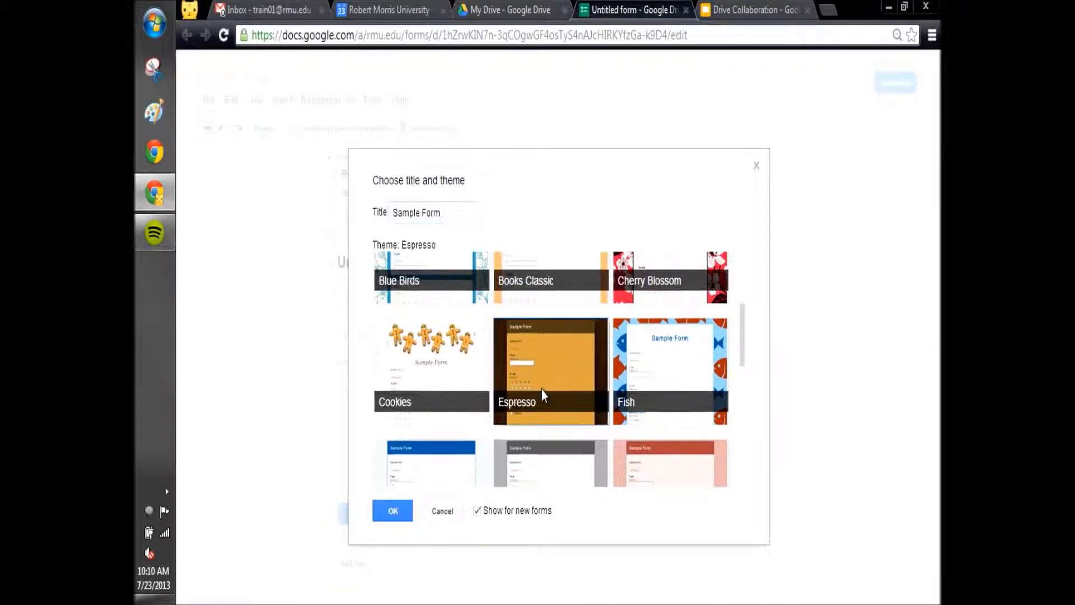
{"action": "left_click", "coordinate": [405, 512]}
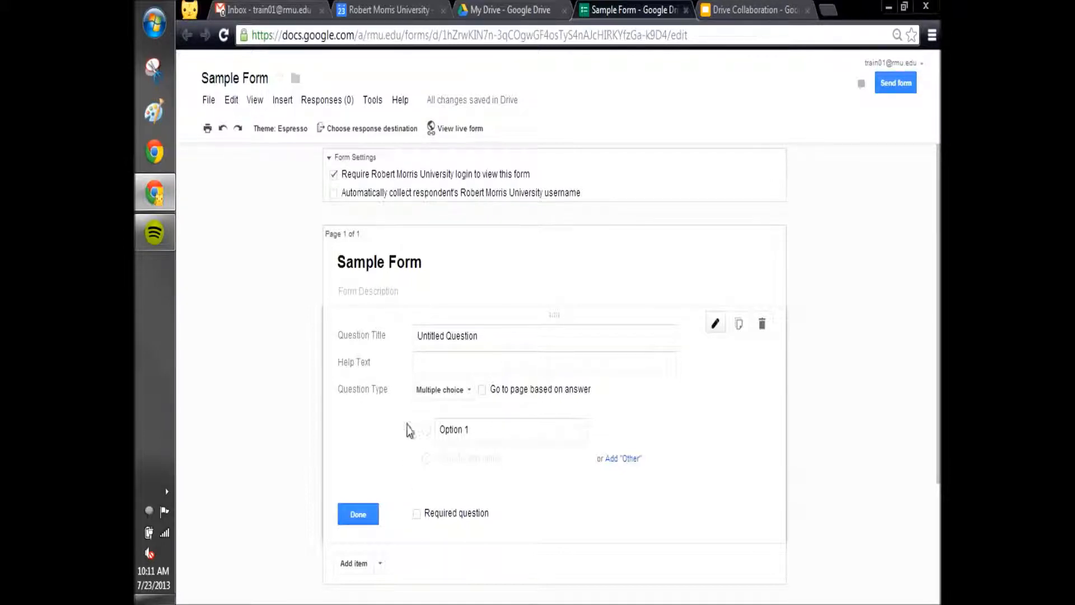
Send the responses to a new spreadsheet named Sample Form (Responses) and enable automatic collection of respondents' Robert Morris University usernames.
{"action": "left_click", "coordinate": [356, 135]}
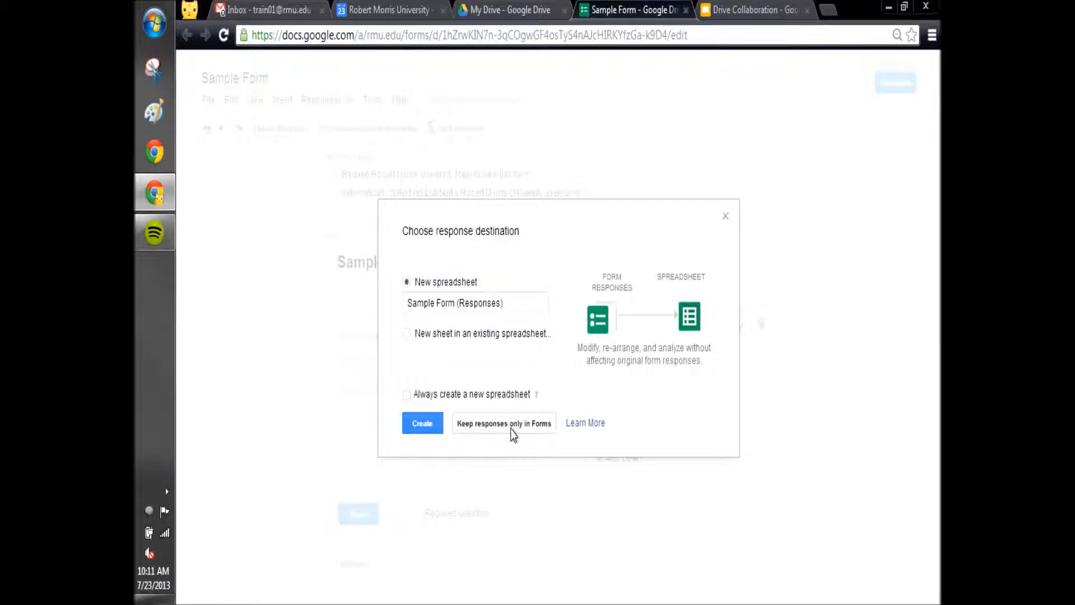
{"action": "left_click", "coordinate": [429, 426]}
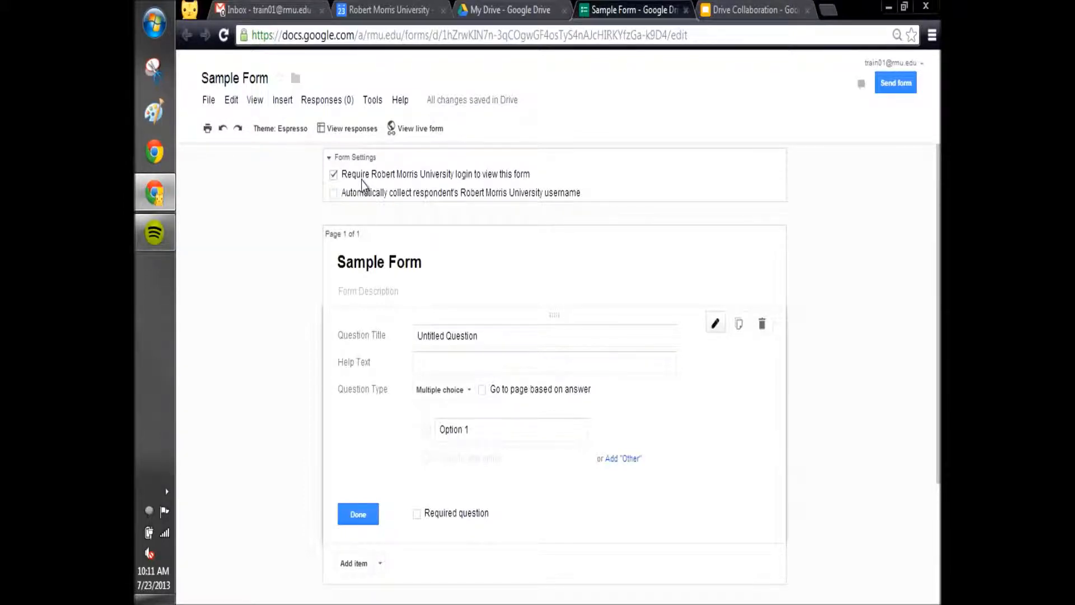
{"action": "left_click", "coordinate": [331, 161]}
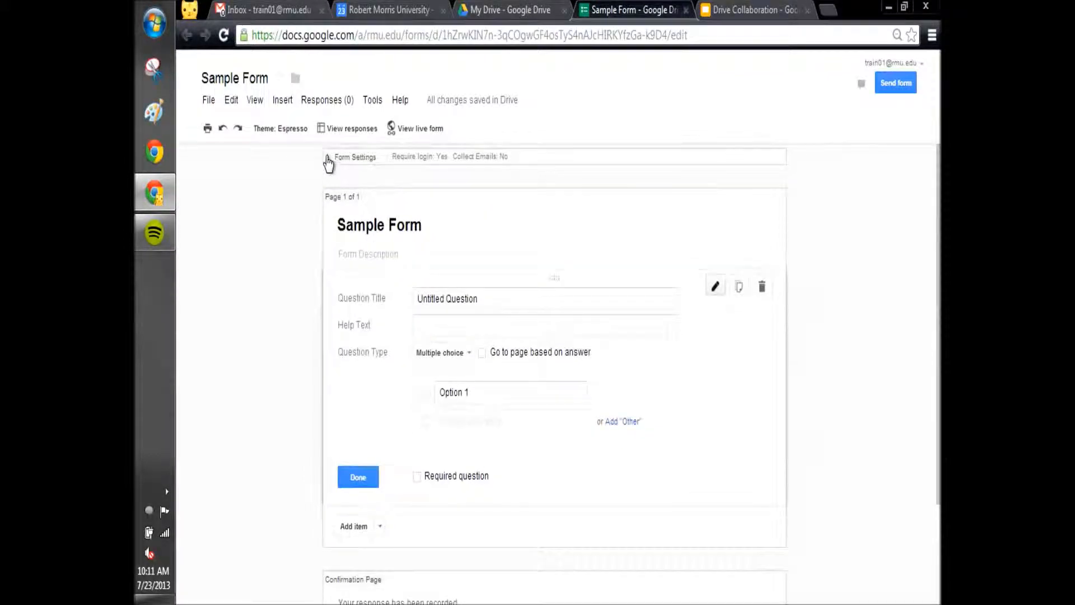
{"action": "left_click", "coordinate": [326, 159]}
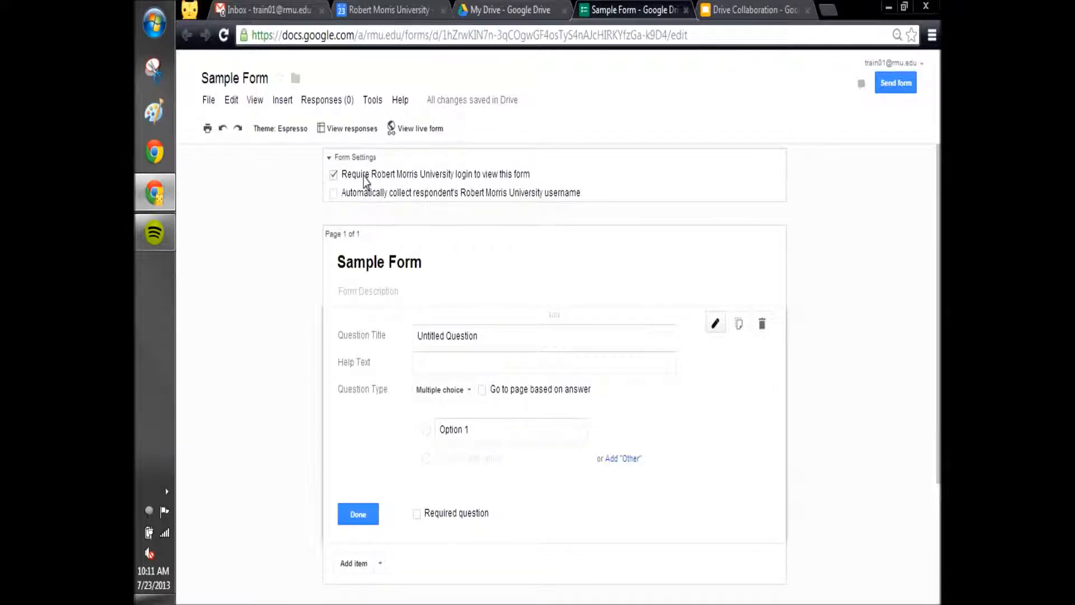
{"action": "left_click", "coordinate": [334, 196]}
Change the form's heading to "Coffee Pickup Form" and enter the description "What kind of coffee do you want?".
{"action": "scroll", "coordinate": [334, 197], "scroll_direction": "down", "scroll_amount": 2}
{"action": "scroll", "coordinate": [352, 211], "scroll_direction": "up", "scroll_amount": 2}
{"action": "left_click_drag", "start_coordinate": [385, 262], "coordinate": [317, 260]}
{"action": "type", "text": "Coffee"}
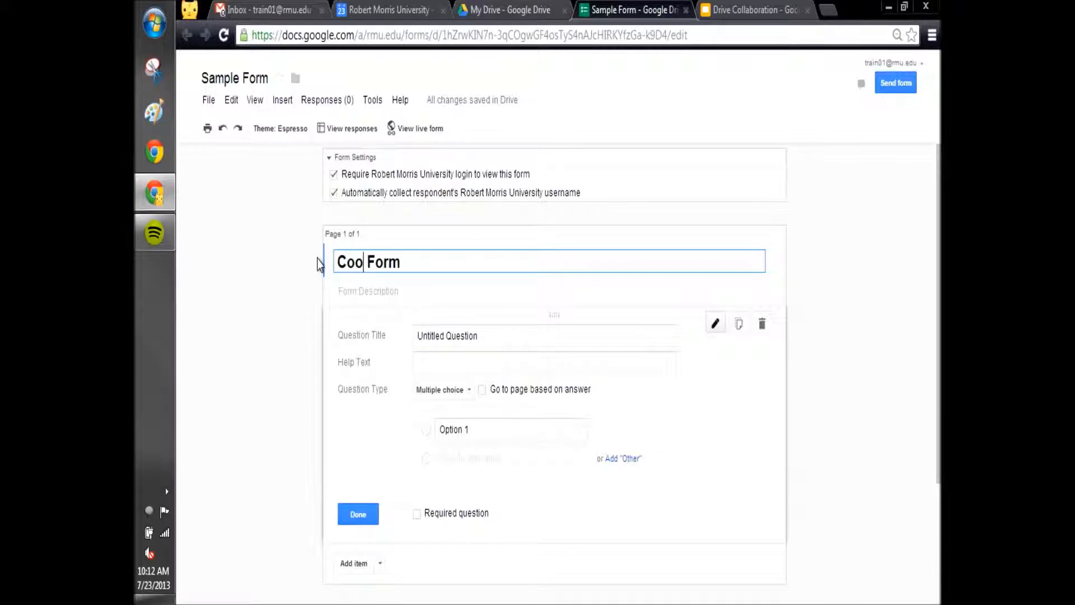
{"action": "type", "text": " Pickup"}
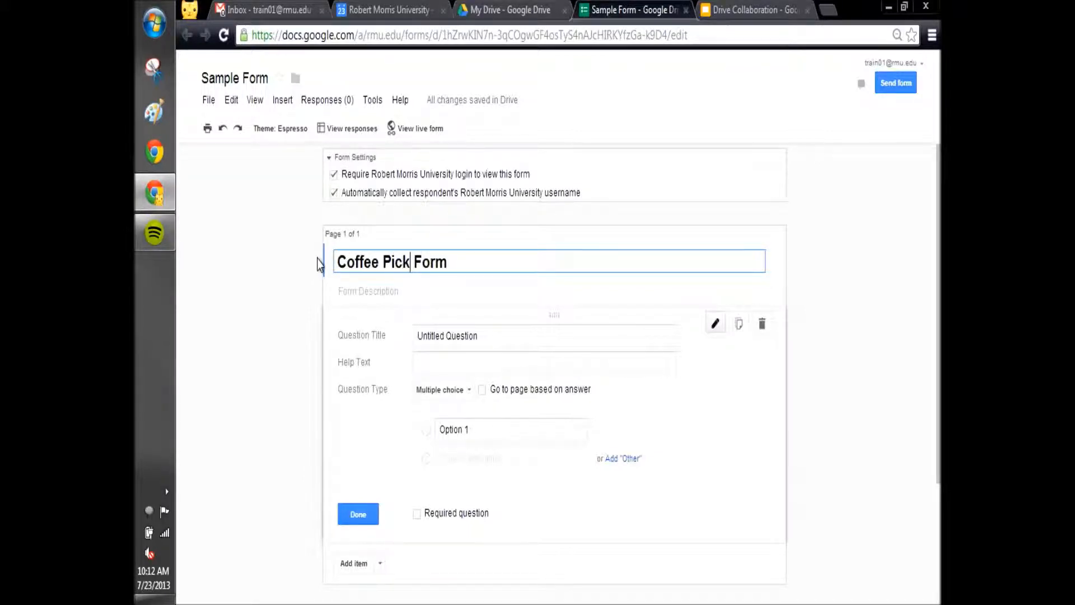
{"action": "left_click", "coordinate": [377, 295]}
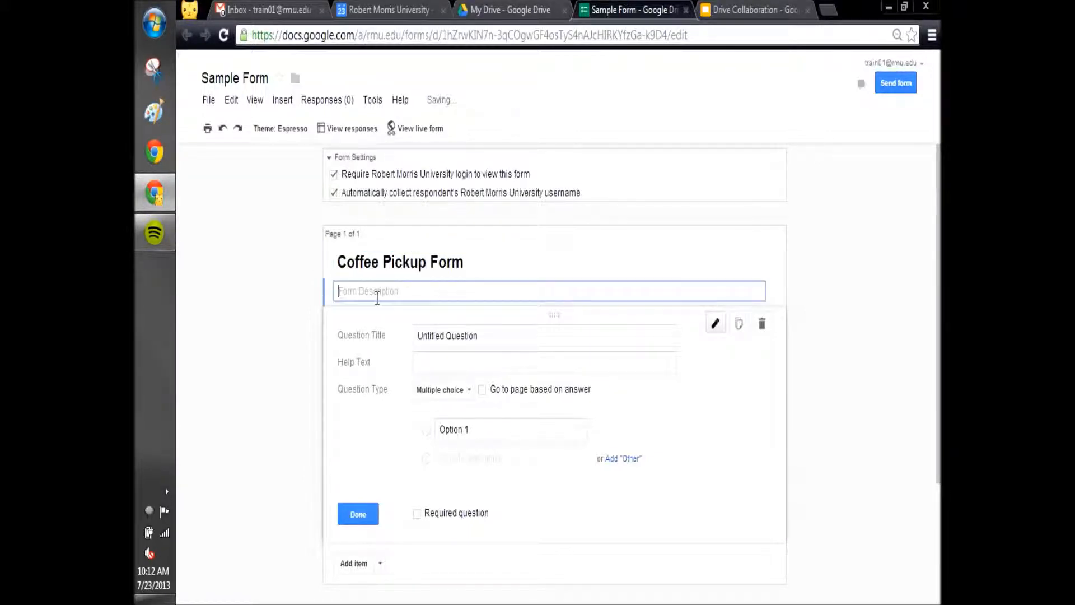
{"action": "type", "text": "What kind of coffee do you want?"}
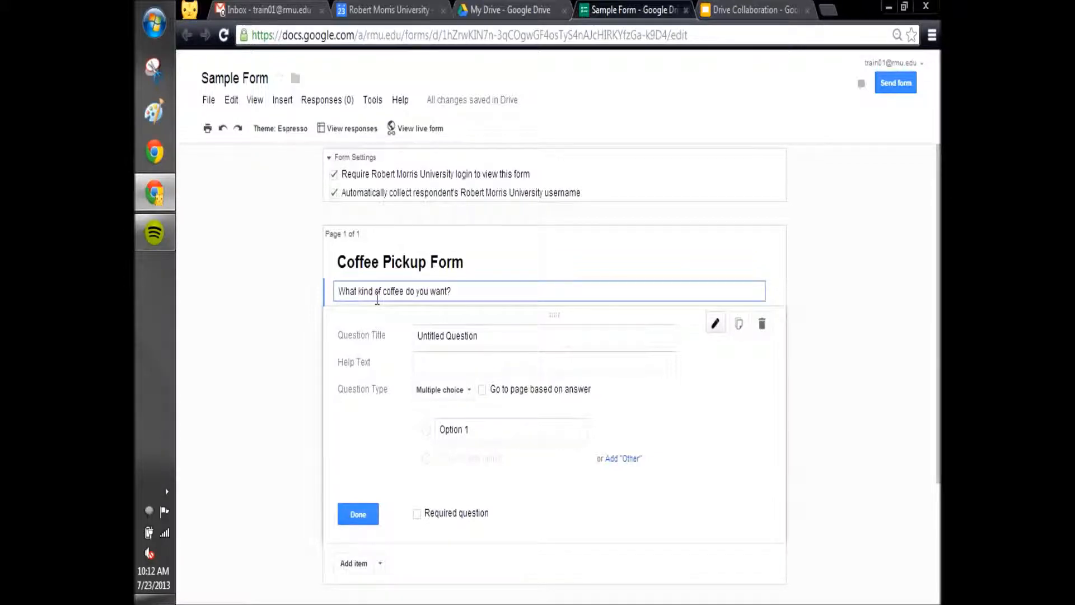
Delete the default untitled multiple choice question from the form.
{"action": "scroll", "coordinate": [362, 343], "scroll_direction": "down", "scroll_amount": 3}
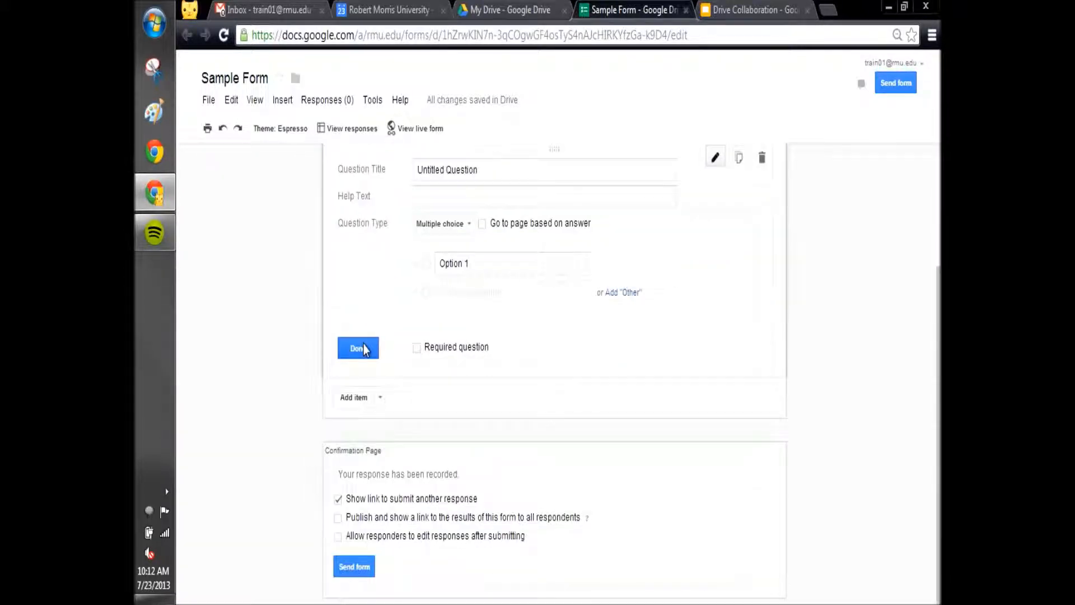
{"action": "scroll", "coordinate": [364, 344], "scroll_direction": "up", "scroll_amount": 2}
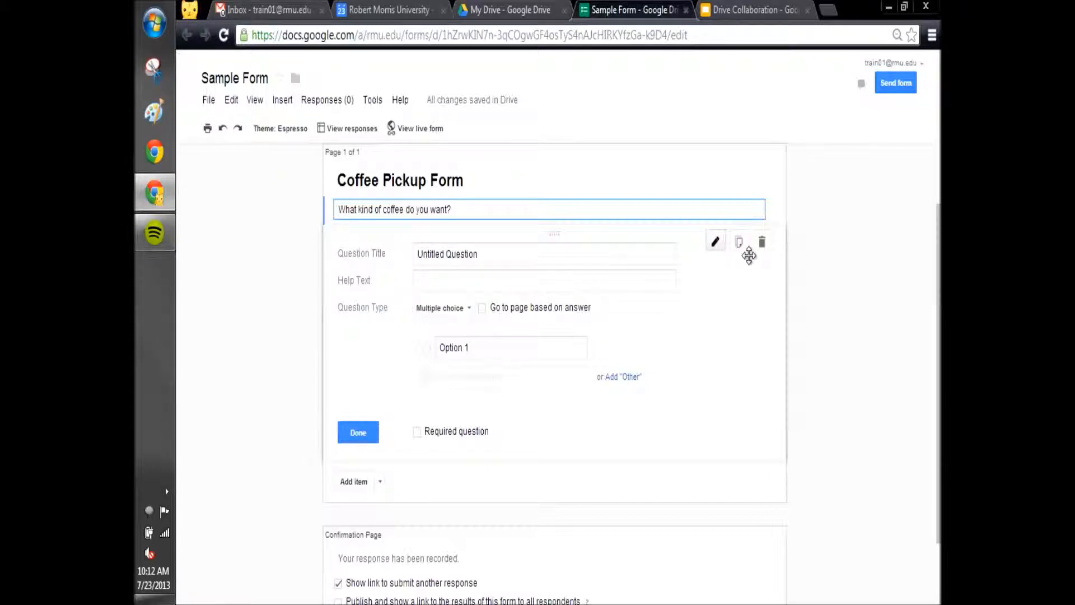
{"action": "left_click", "coordinate": [762, 242]}
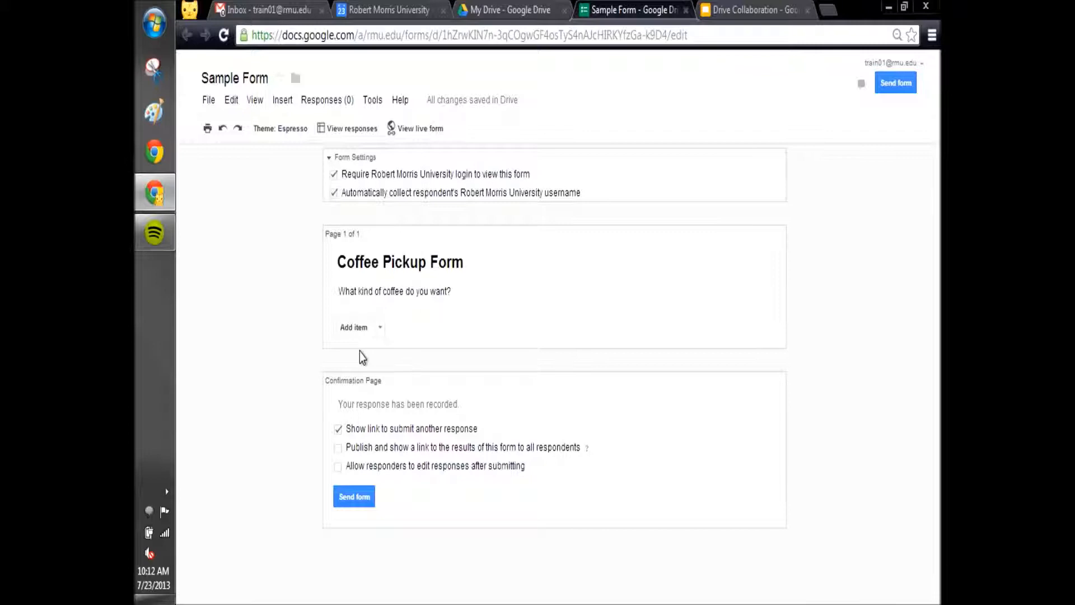
Add a required text question titled "What's your name?".
{"action": "left_click", "coordinate": [379, 328]}
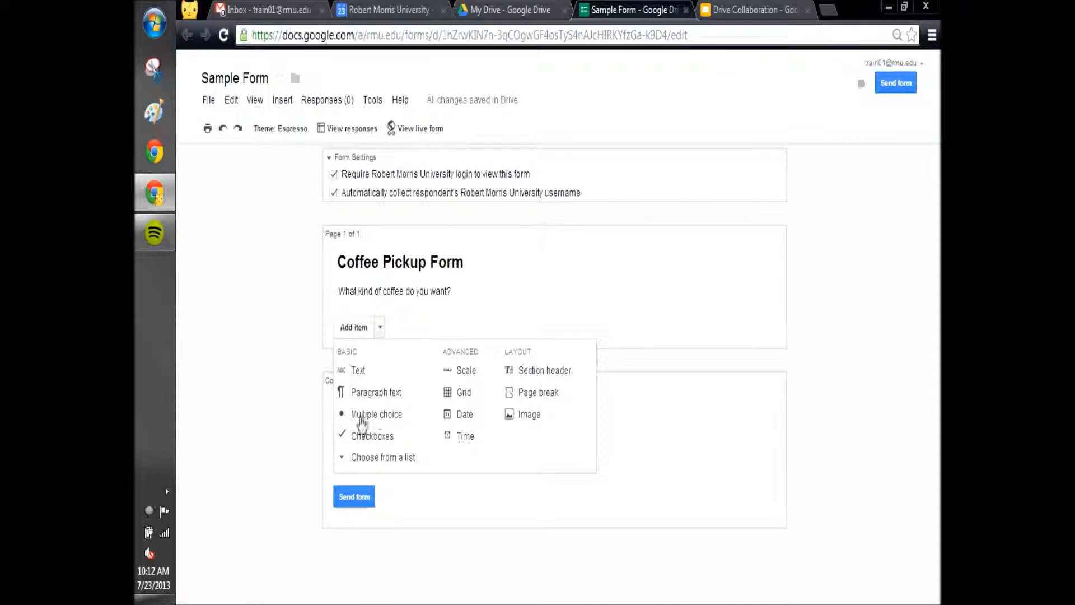
{"action": "left_click", "coordinate": [363, 373]}
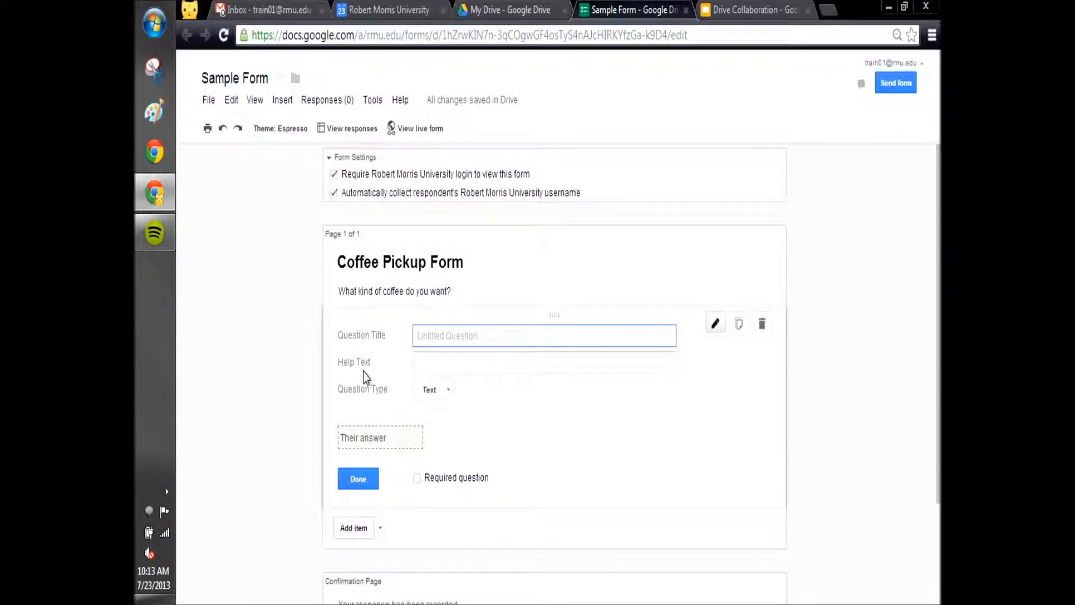
{"action": "type", "text": "W"}
{"action": "key", "text": "BackSpace"}
{"action": "type", "text": "What's your name?"}
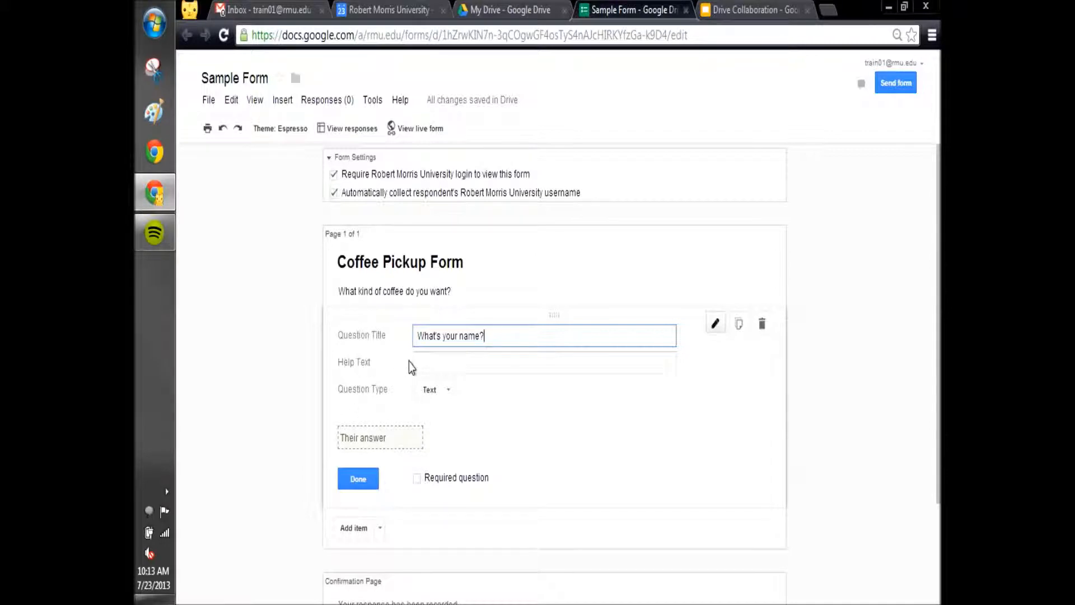
{"action": "left_click", "coordinate": [417, 480]}
{"action": "left_click", "coordinate": [356, 478]}
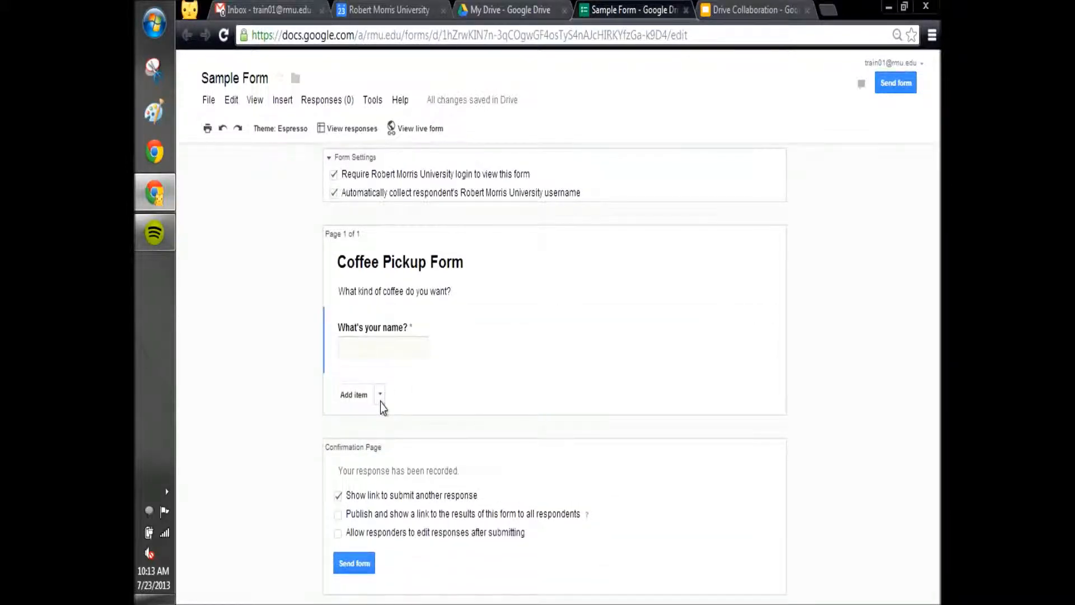
Add a required paragraph text question titled "What department are you from?".
{"action": "left_click", "coordinate": [381, 401]}
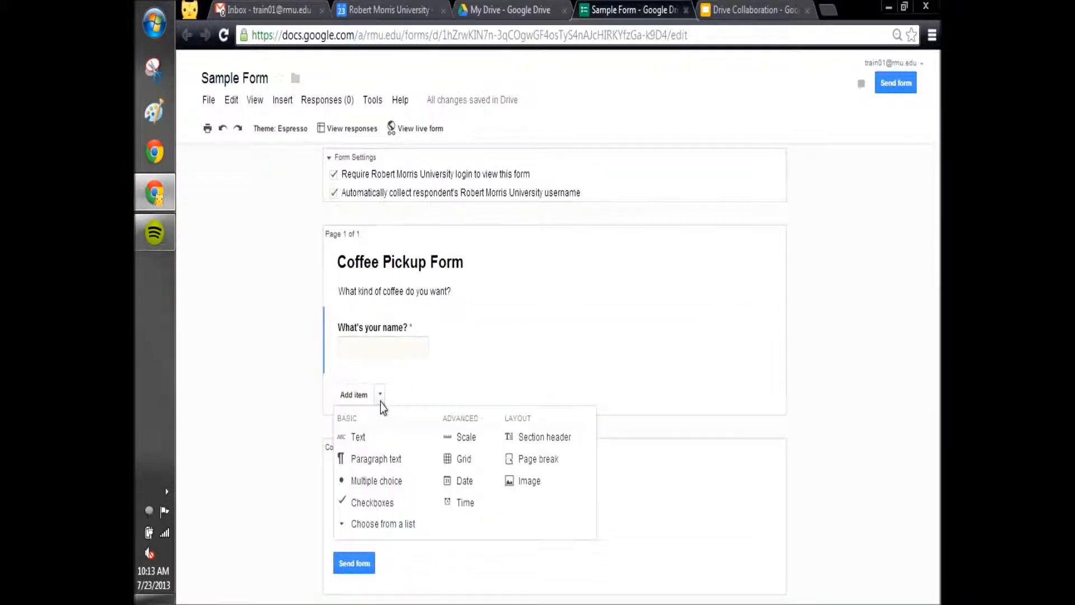
{"action": "left_click", "coordinate": [385, 459]}
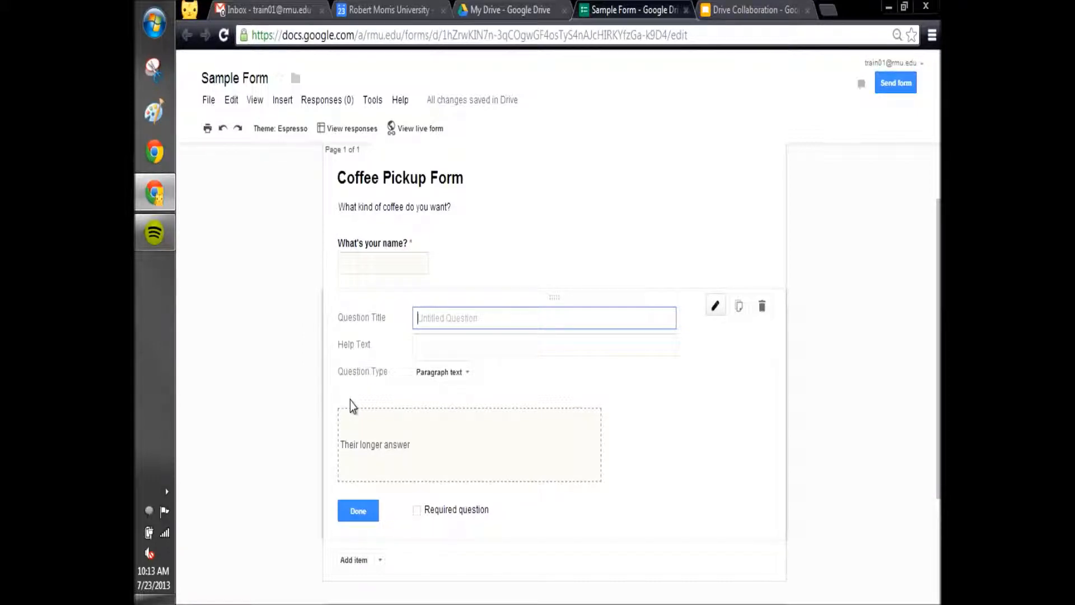
{"action": "type", "text": "What department are youf rom"}
{"action": "key", "text": "BackSpace"}
{"action": "key", "text": "BackSpace"}
{"action": "key", "text": "BackSpace"}
{"action": "key", "text": "BackSpace"}
{"action": "key", "text": "BackSpace"}
{"action": "type", "text": "from?"}
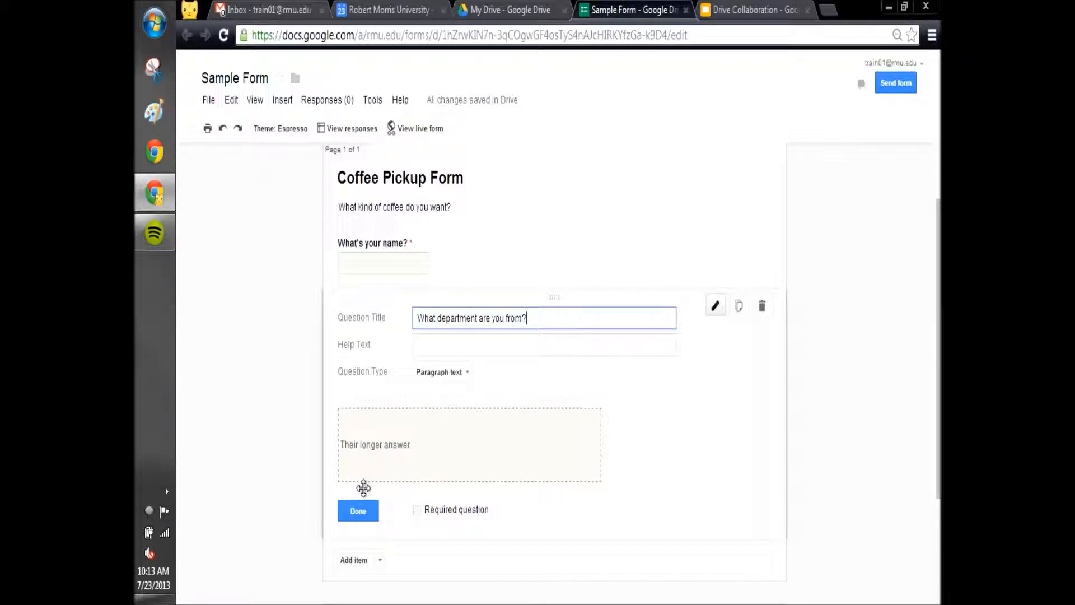
{"action": "left_click", "coordinate": [424, 511]}
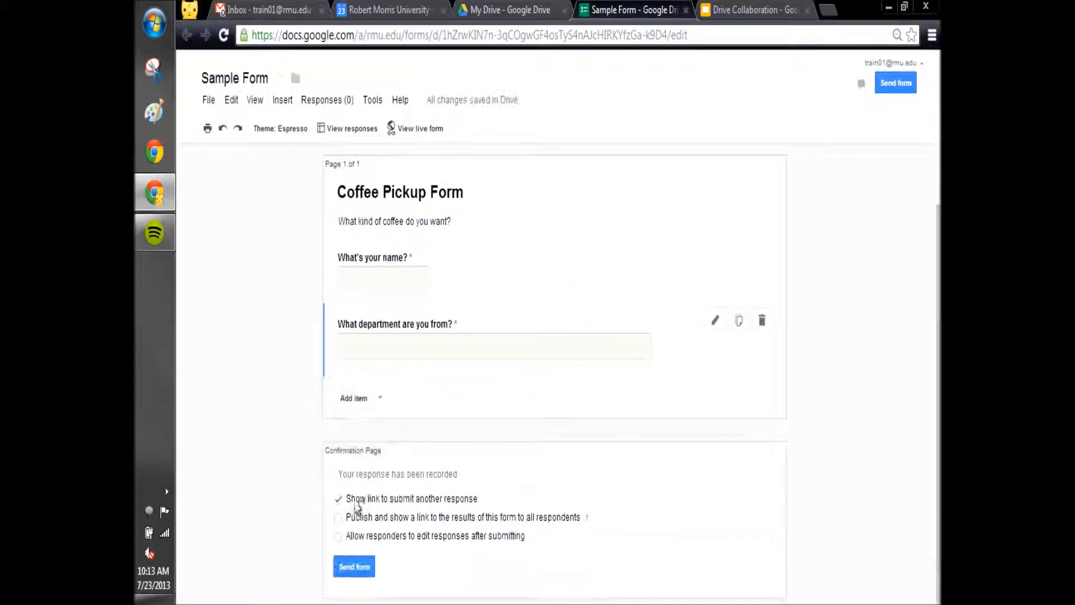
Add a multiple choice question titled "What size coffee do you want?".
{"action": "left_click", "coordinate": [381, 400]}
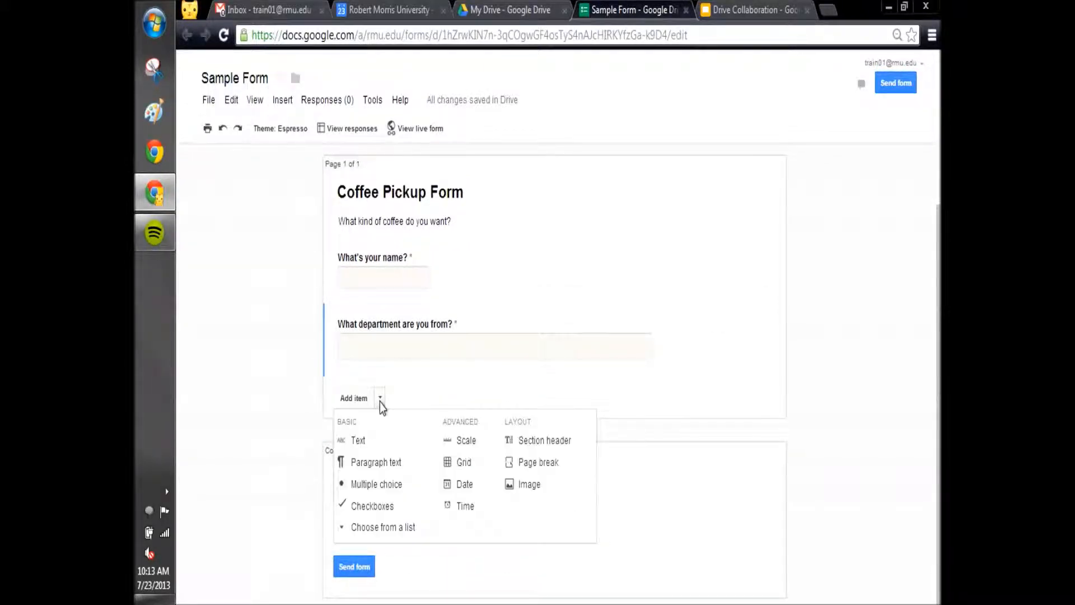
{"action": "left_click", "coordinate": [379, 485]}
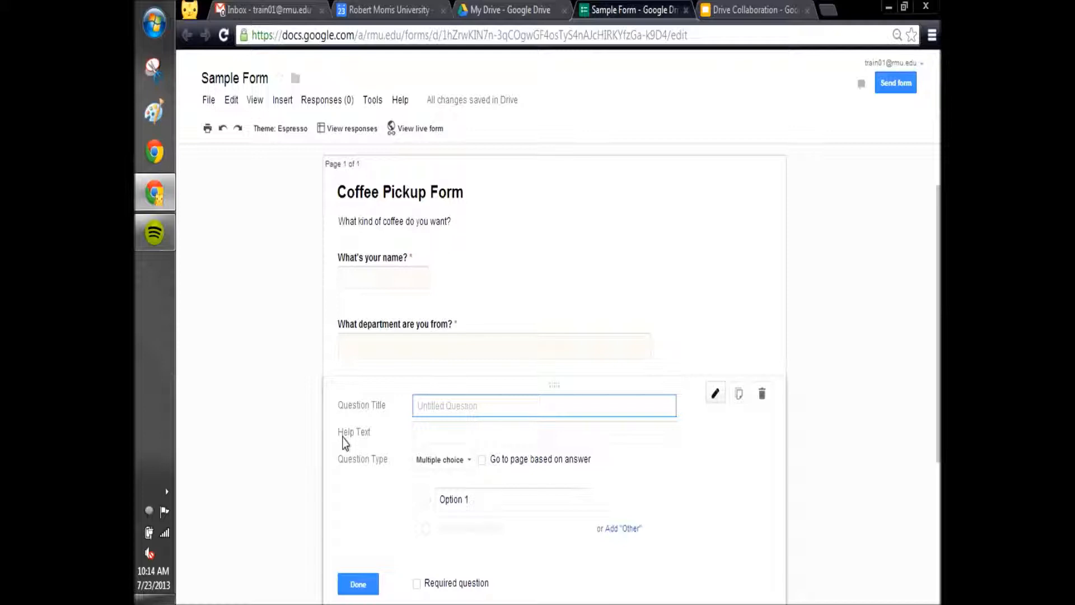
{"action": "type", "text": "What size coffee doy"}
{"action": "key", "text": "BackSpace"}
{"action": "key", "text": "BackSpace"}
{"action": "type", "text": "you want"}
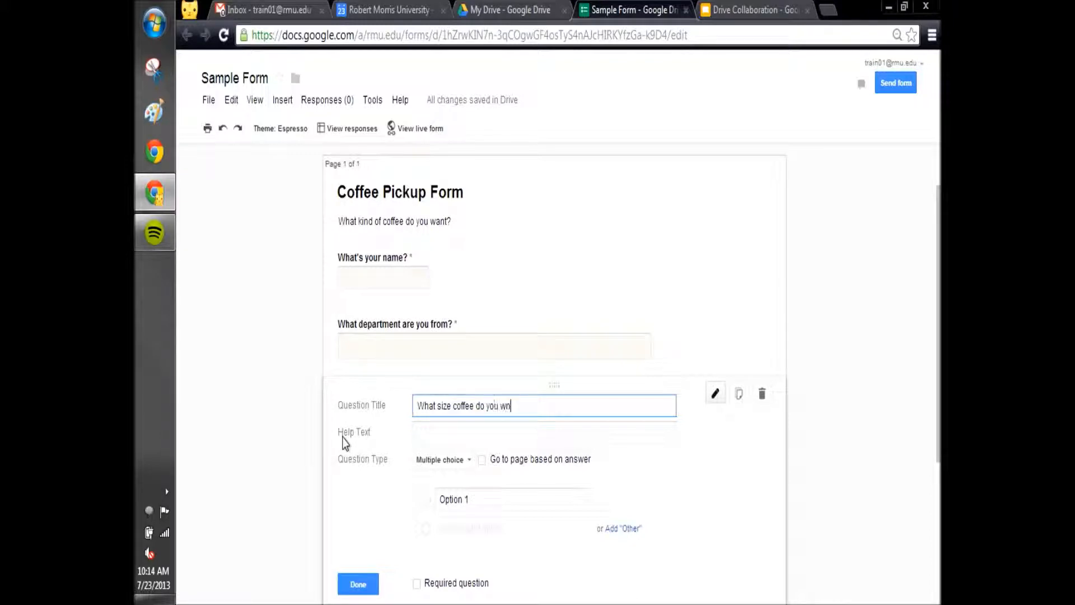
{"action": "type", "text": "?"}
Give the coffee size question the options Small, Medium and Large, and make it required.
{"action": "scroll", "coordinate": [345, 444], "scroll_direction": "down", "scroll_amount": 2}
{"action": "left_click", "coordinate": [451, 416]}
{"action": "type", "text": "Small"}
{"action": "key", "text": "Return"}
{"action": "type", "text": "Medium"}
{"action": "key", "text": "Return"}
{"action": "type", "text": "Large"}
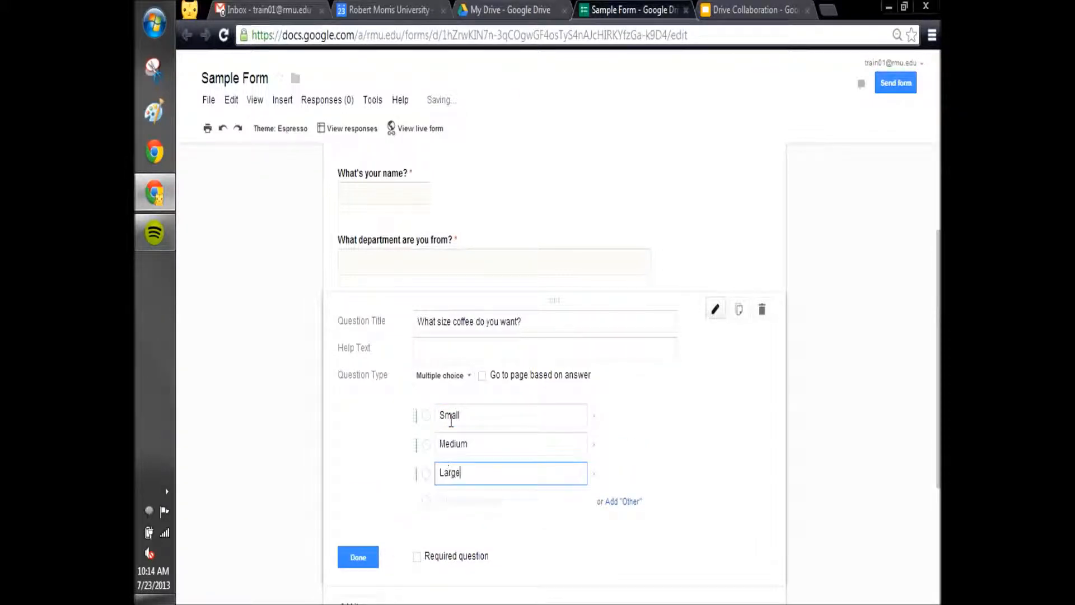
{"action": "left_click", "coordinate": [417, 557]}
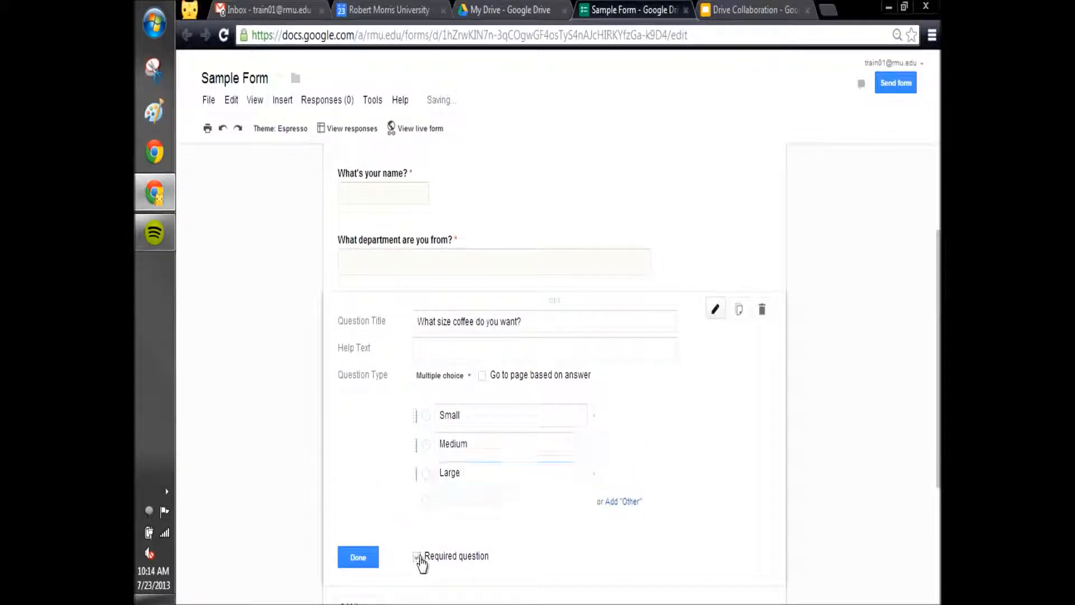
{"action": "left_click", "coordinate": [361, 557]}
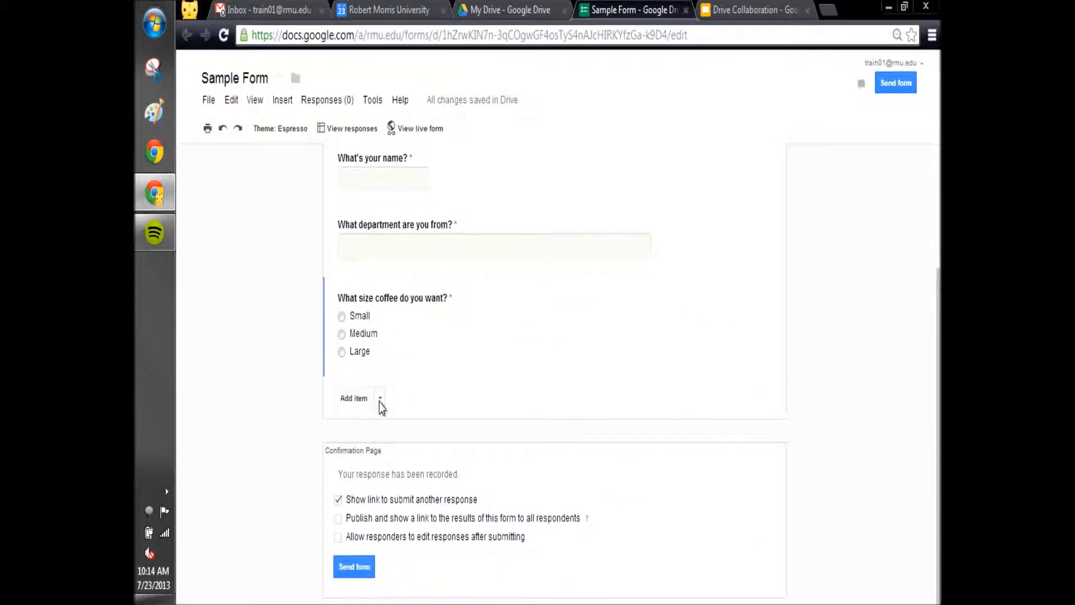
Add a checkboxes question titled "What extras do you want?" after the coffee size question.
{"action": "left_click", "coordinate": [379, 401]}
{"action": "left_click", "coordinate": [379, 506]}
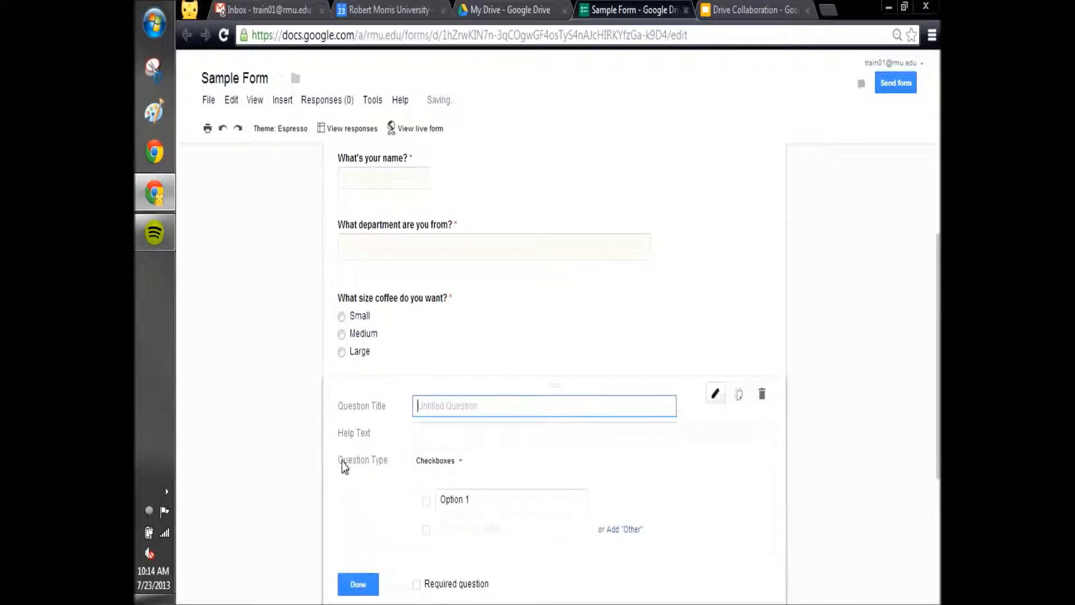
{"action": "scroll", "coordinate": [321, 439], "scroll_direction": "down", "scroll_amount": 2}
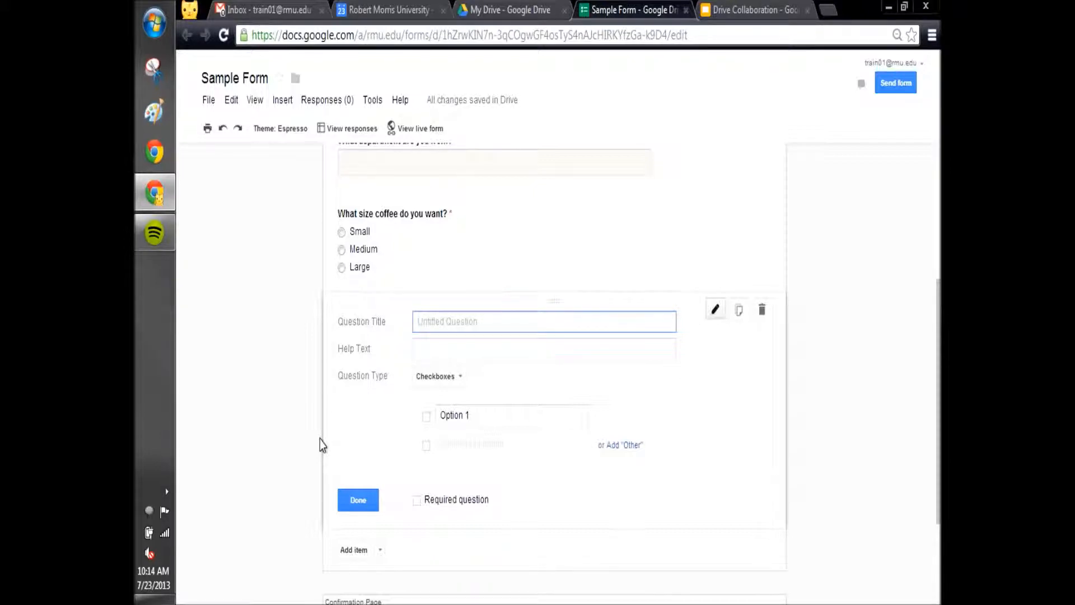
{"action": "type", "text": "What extras do you want?"}
Give the extras question the options Creamer, Sugar, Sugar Subsitute and Other Toppings.
{"action": "left_click", "coordinate": [467, 414]}
{"action": "type", "text": "Coreamer"}
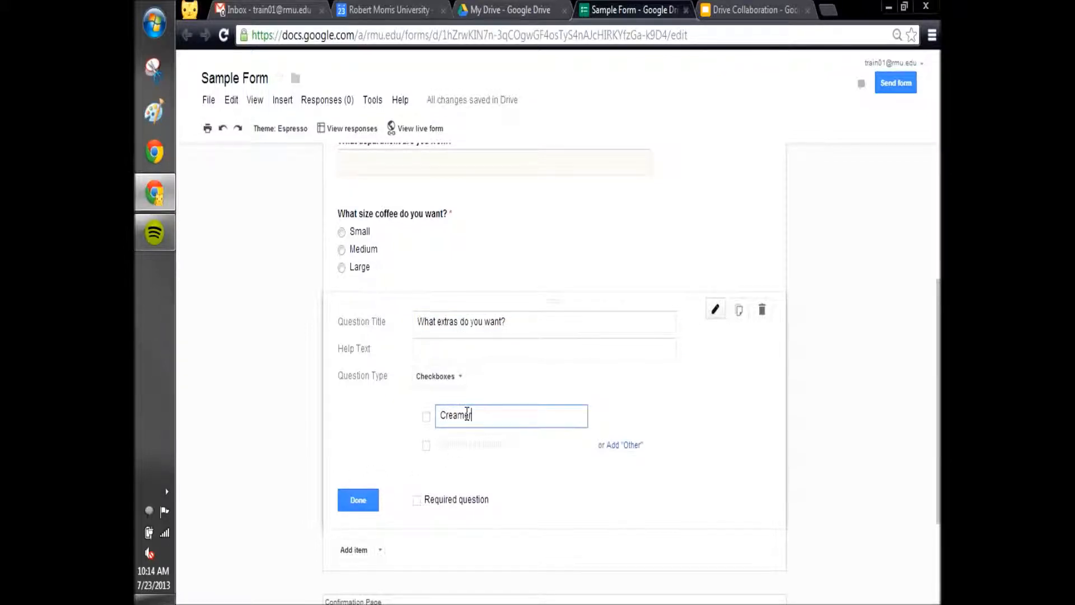
{"action": "key", "text": "Return"}
{"action": "type", "text": "Sugar"}
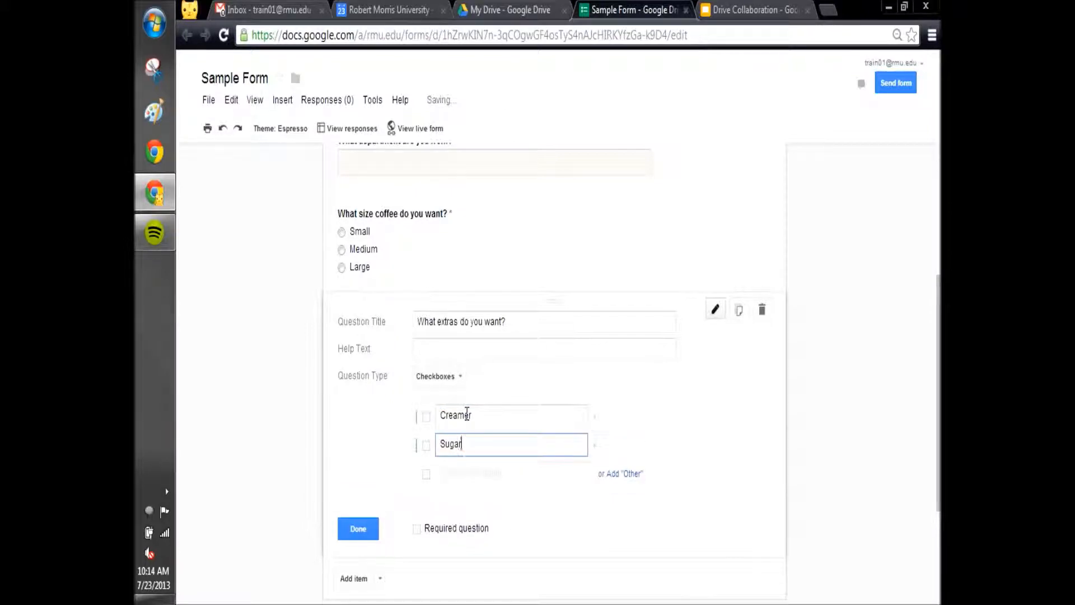
{"action": "key", "text": "Return"}
{"action": "type", "text": "Sugar "}
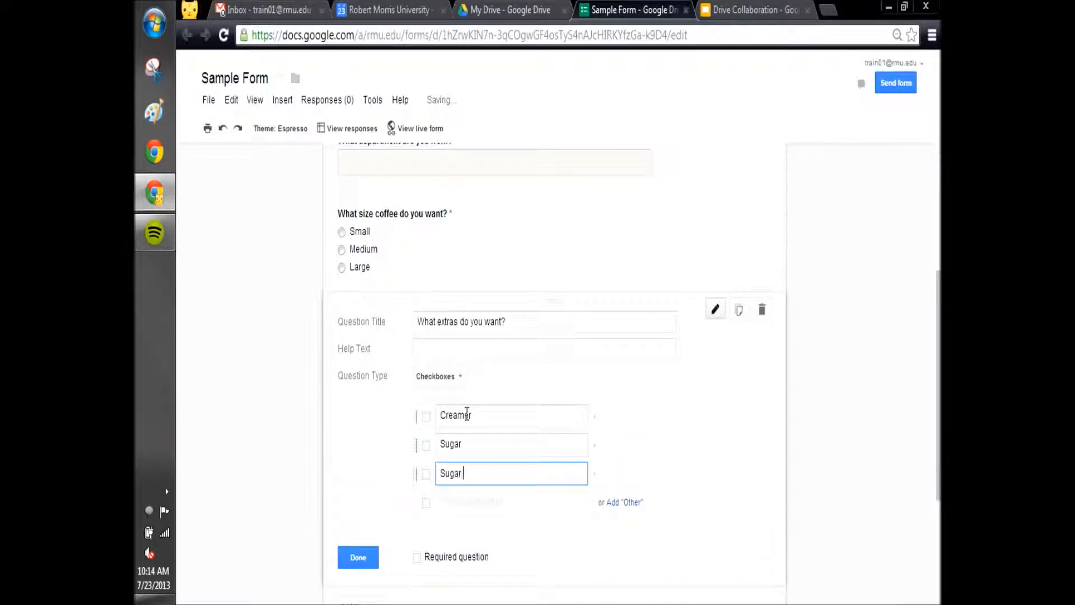
{"action": "type", "text": "Subsitute"}
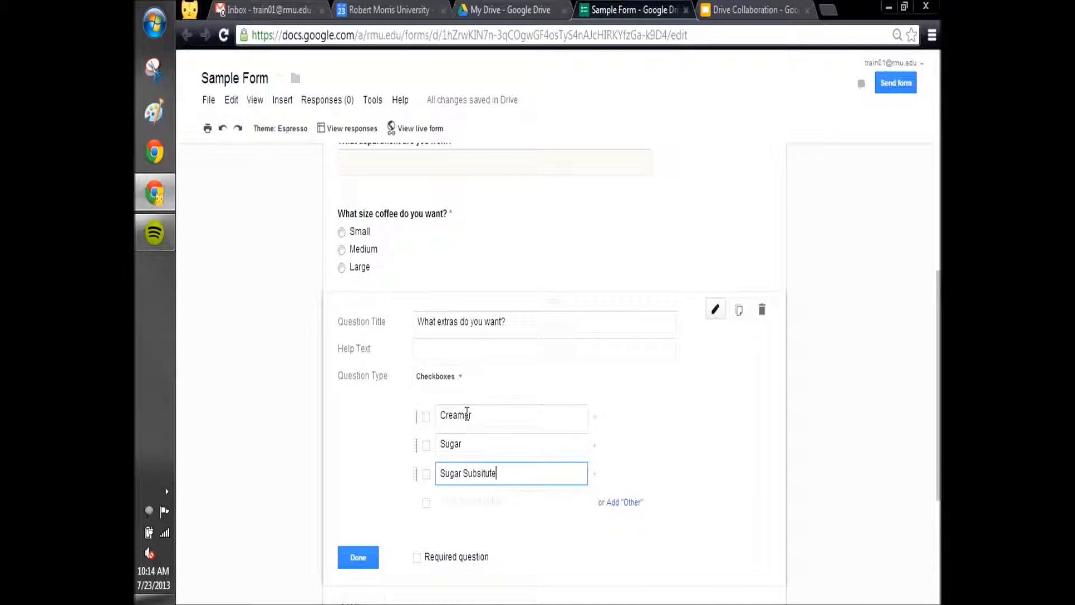
{"action": "key", "text": "Return"}
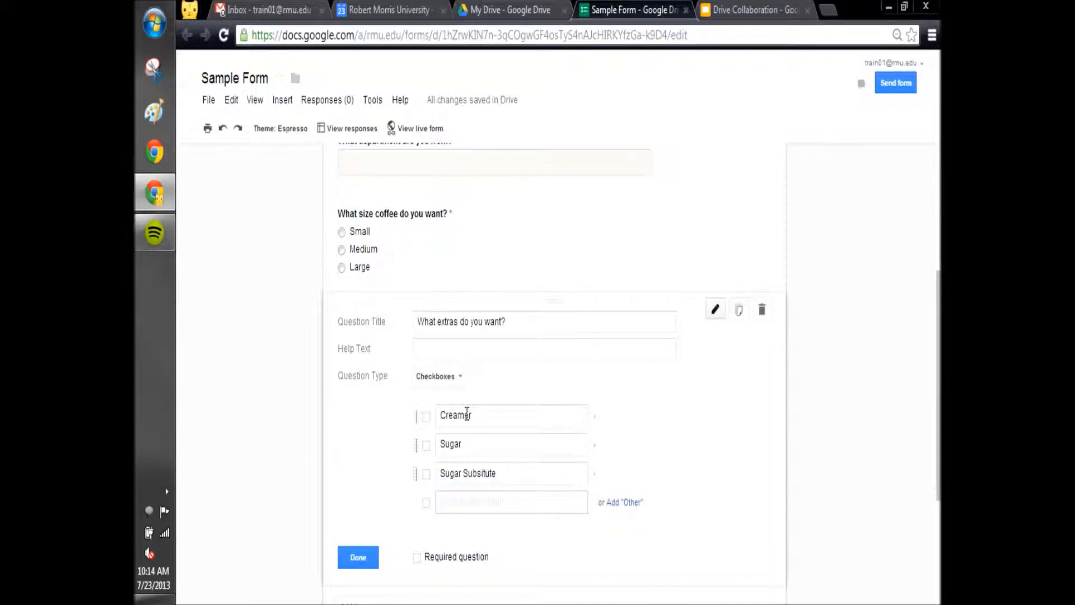
{"action": "type", "text": "Oth"}
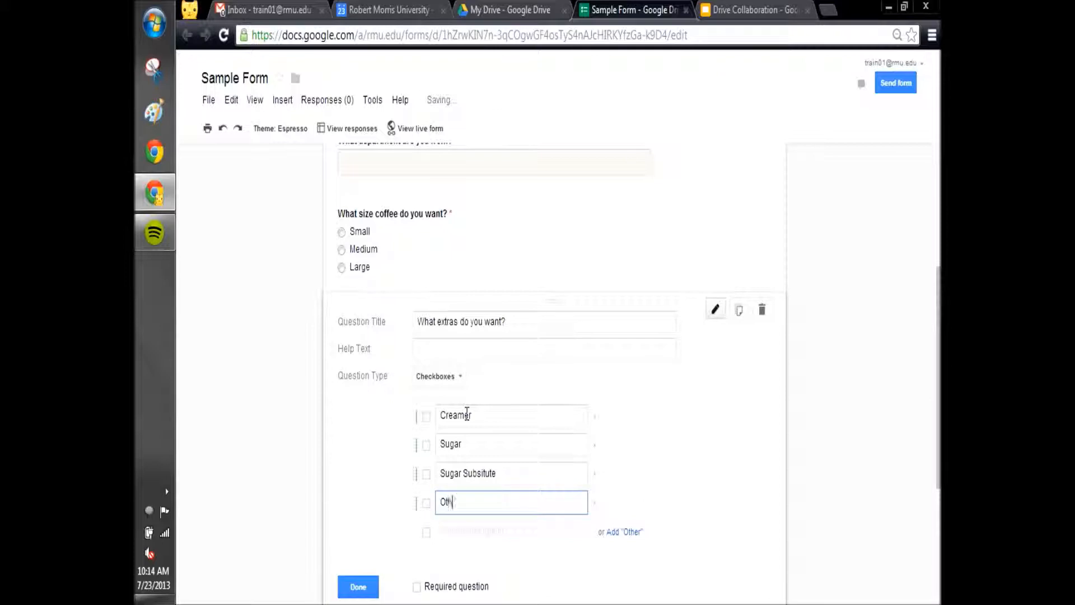
{"action": "type", "text": "er Toppings"}
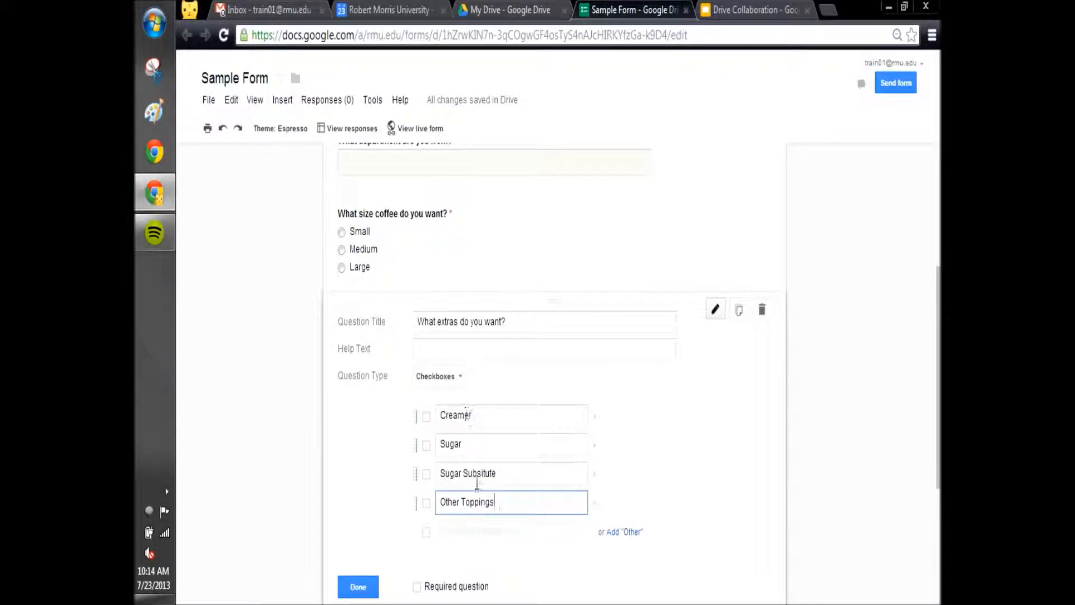
Add a write-in "Other" choice to the extras question, remove the Other Toppings option and finish editing the question.
{"action": "left_click", "coordinate": [620, 533]}
{"action": "scroll", "coordinate": [483, 524], "scroll_direction": "down", "scroll_amount": 1}
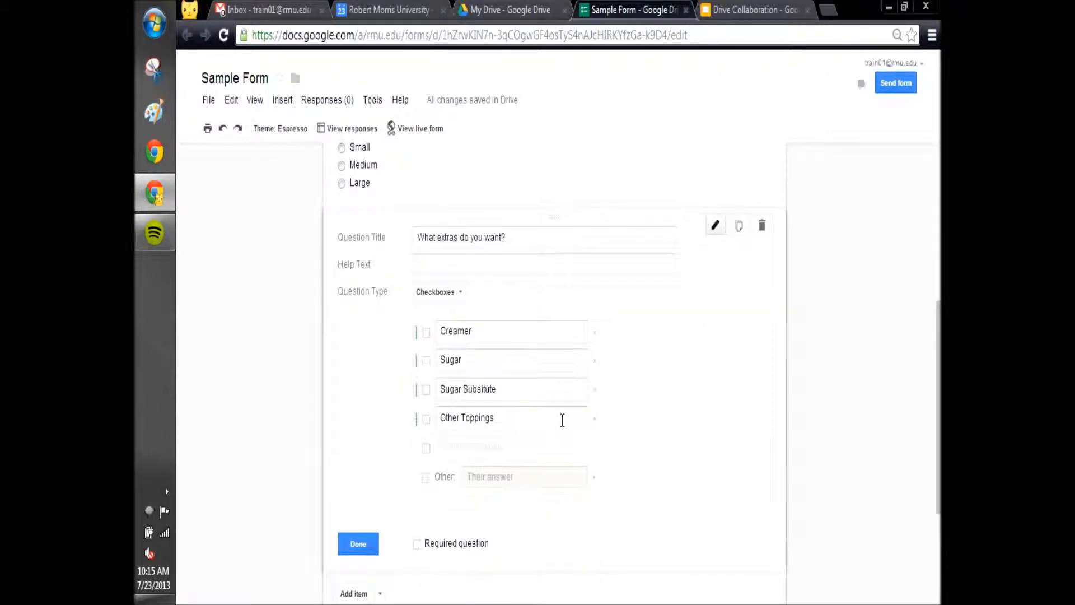
{"action": "left_click", "coordinate": [595, 420]}
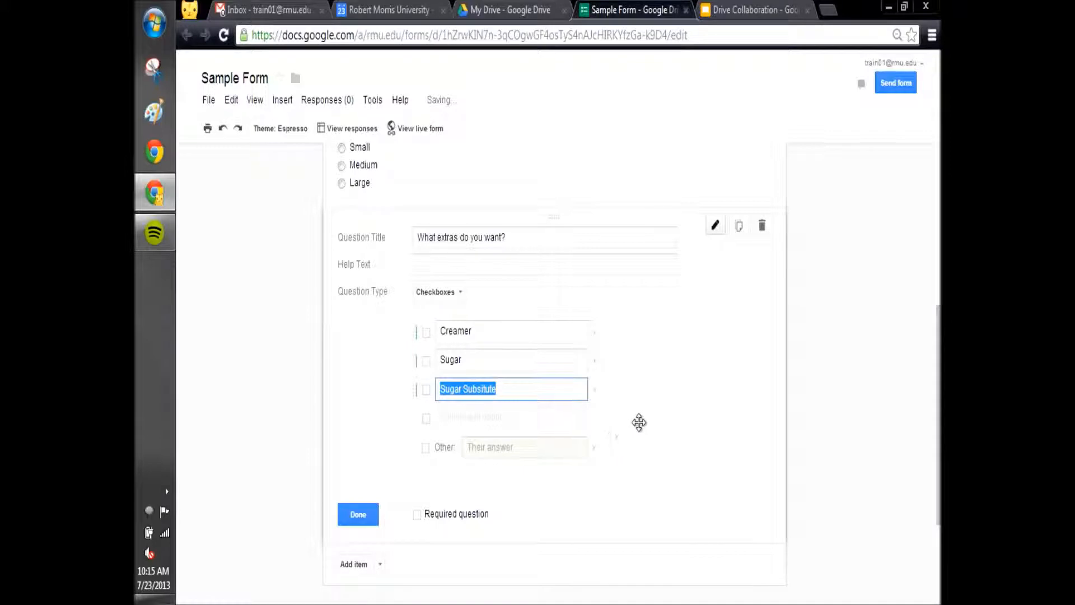
{"action": "left_click", "coordinate": [507, 386]}
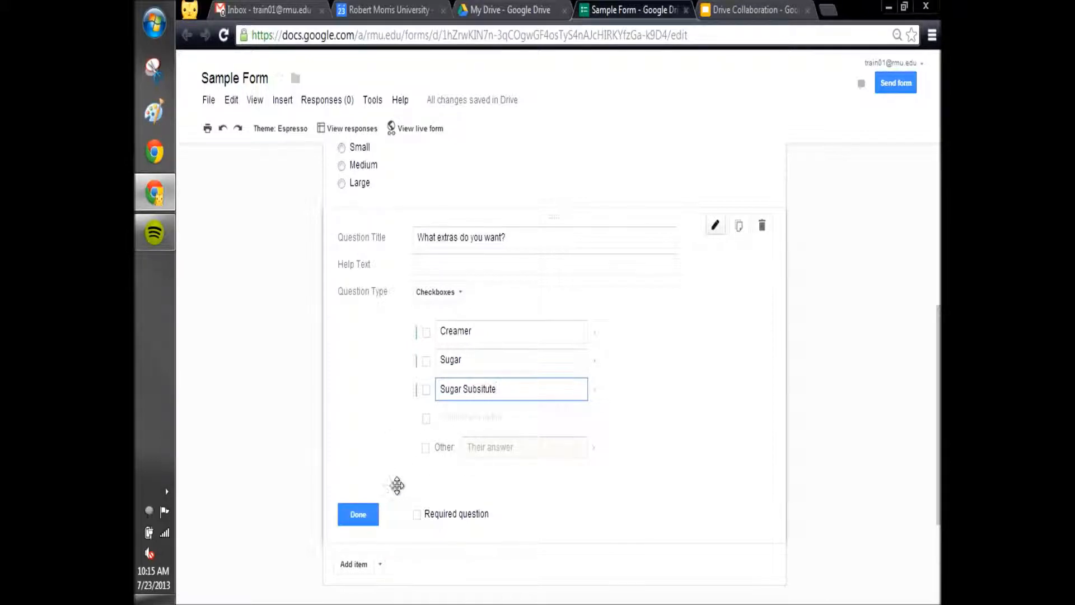
{"action": "left_click", "coordinate": [357, 512]}
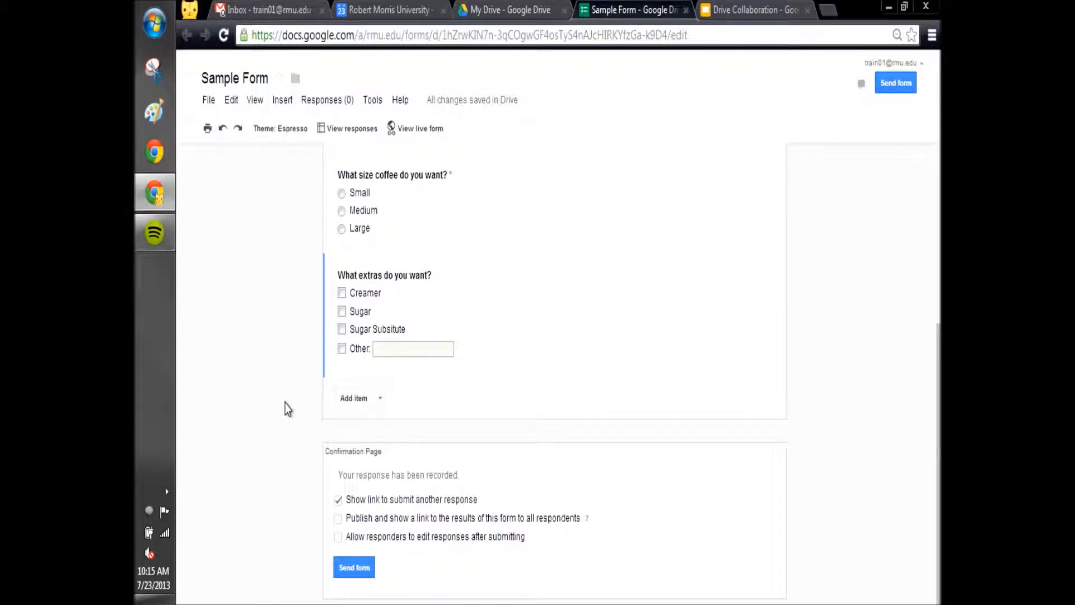
Add a choose-from-a-list question titled "What kind of coffee do you want?".
{"action": "left_click", "coordinate": [380, 398]}
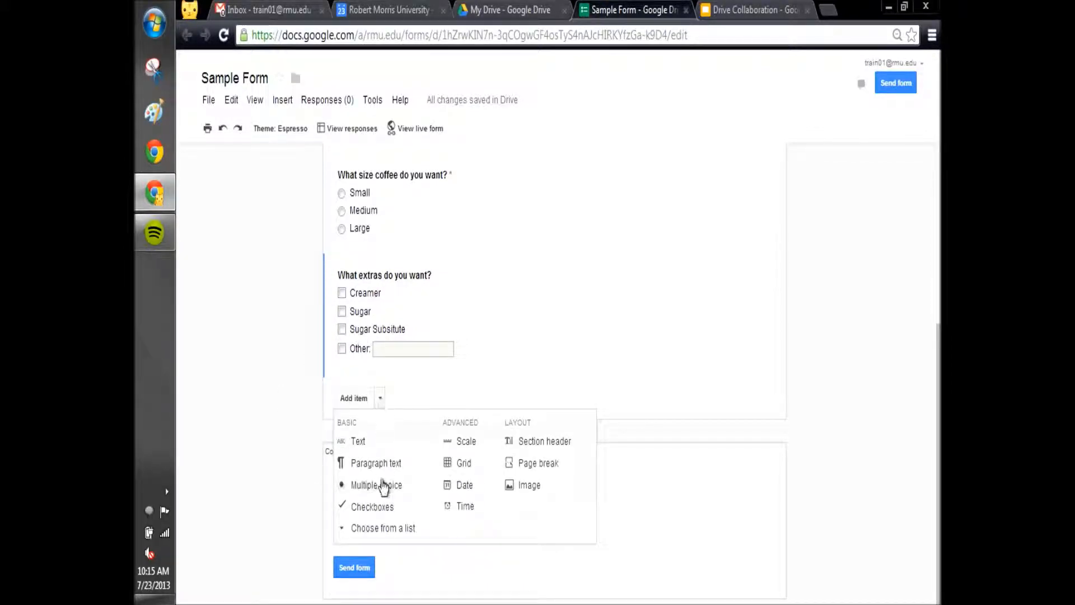
{"action": "left_click", "coordinate": [384, 527]}
{"action": "scroll", "coordinate": [305, 423], "scroll_direction": "down", "scroll_amount": 1}
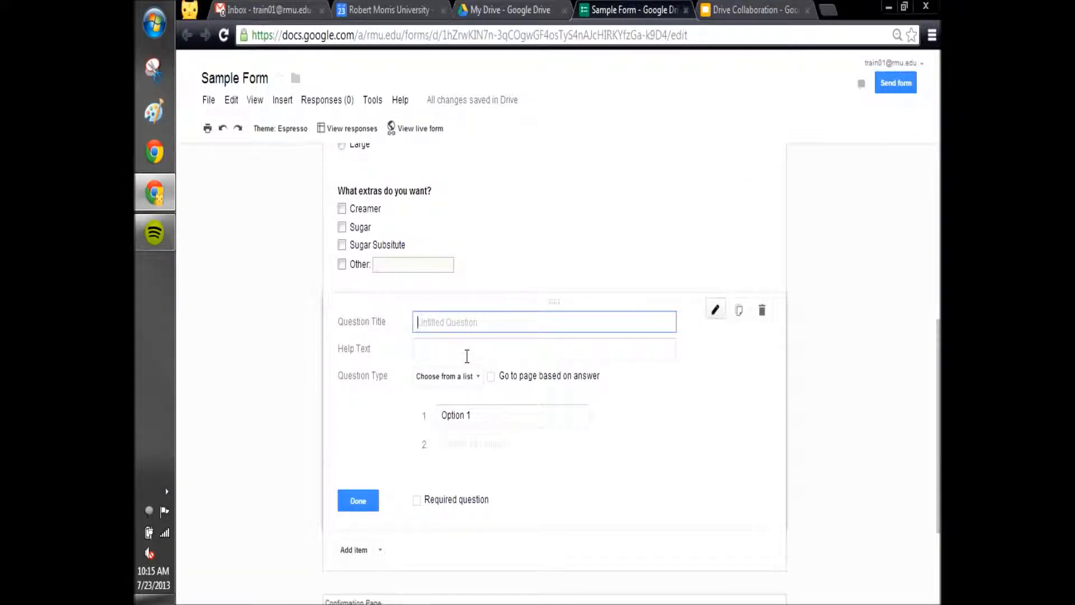
{"action": "type", "text": "What kind of coffee do you want?"}
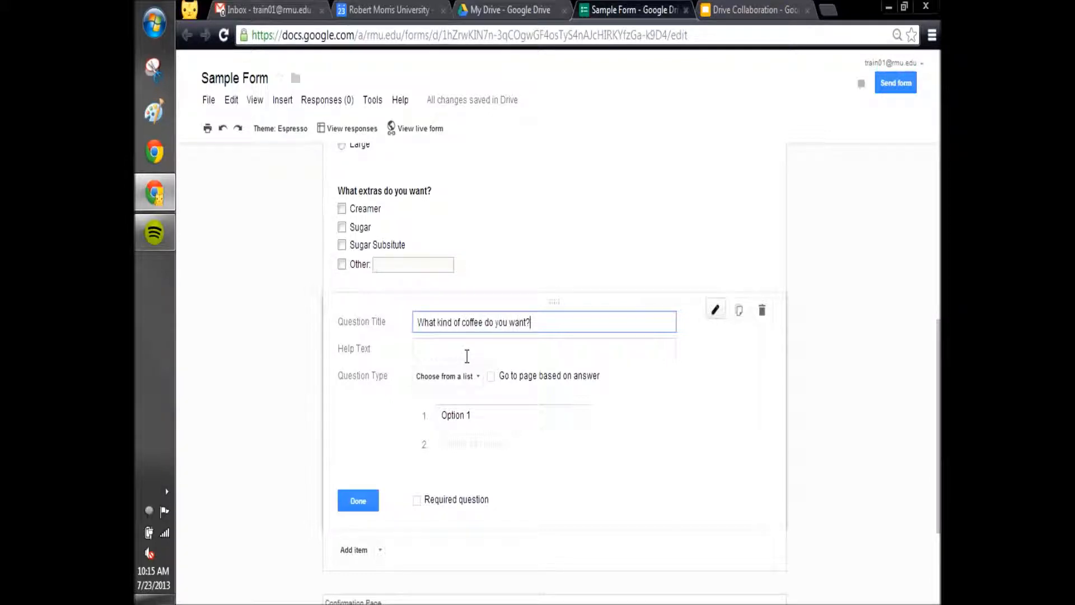
Give the coffee kind question the list options Decaf and Regular, and finish editing it.
{"action": "left_click", "coordinate": [473, 416]}
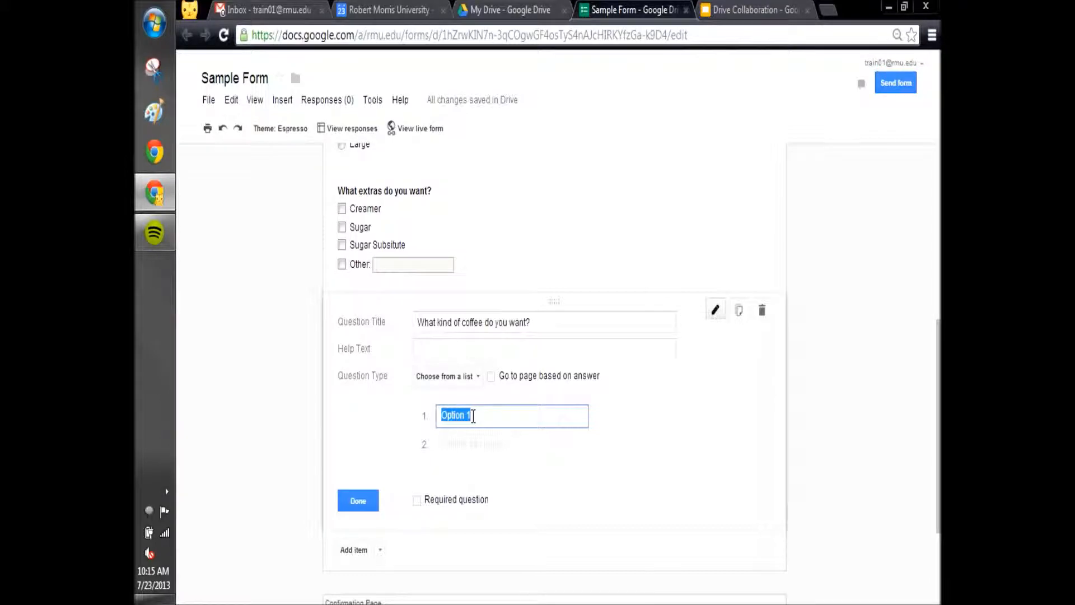
{"action": "type", "text": "Decaf"}
{"action": "left_click", "coordinate": [497, 445]}
{"action": "key", "text": "BackSpace"}
{"action": "key", "text": "BackSpace"}
{"action": "key", "text": "BackSpace"}
{"action": "key", "text": "BackSpace"}
{"action": "key", "text": "BackSpace"}
{"action": "key", "text": "BackSpace"}
{"action": "key", "text": "BackSpace"}
{"action": "type", "text": "Regular"}
{"action": "left_click", "coordinate": [369, 532]}
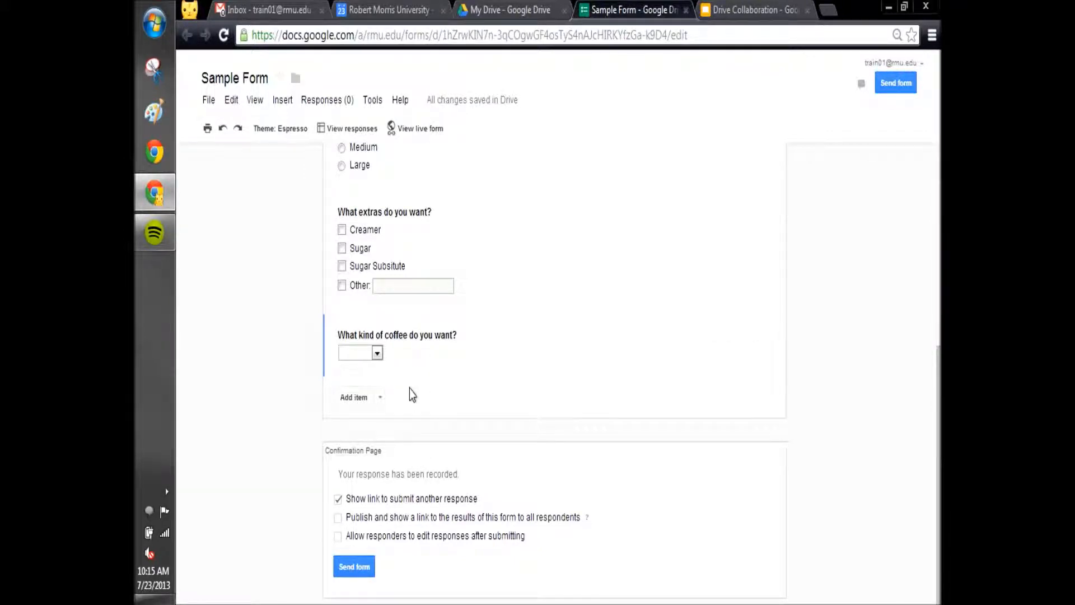
Add a scale question after the coffee kind question.
{"action": "left_click", "coordinate": [381, 398]}
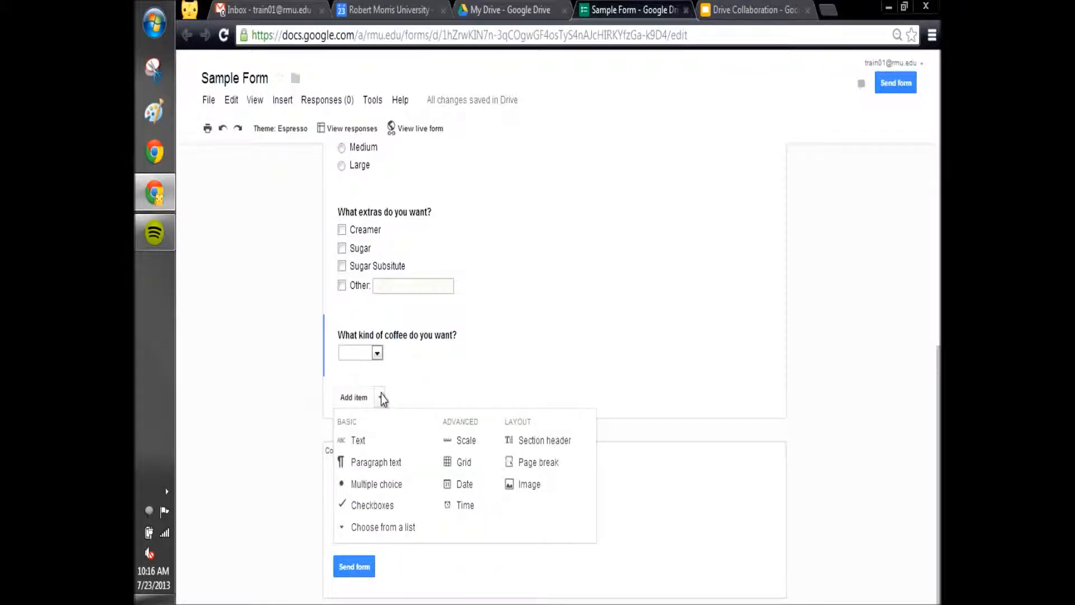
{"action": "left_click", "coordinate": [460, 442]}
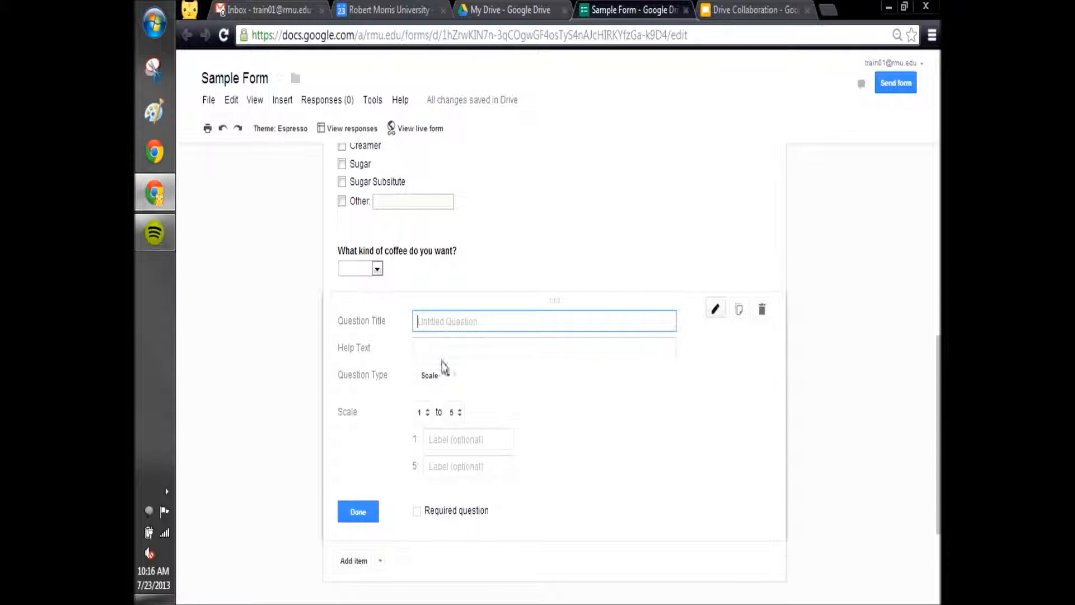
Label the scale's 1 end "Least Favorable" and its 5 end "Most Favorable".
{"action": "left_click", "coordinate": [464, 438]}
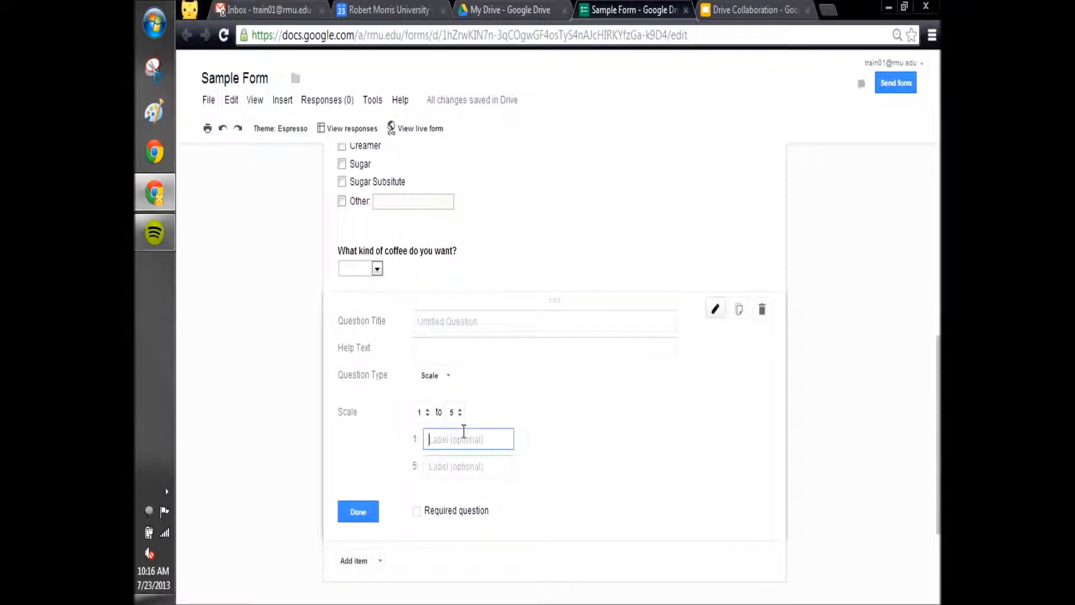
{"action": "type", "text": "Least"}
{"action": "type", "text": " Favor"}
{"action": "type", "text": "ablab"}
{"action": "key", "text": "BackSpace"}
{"action": "key", "text": "Tab"}
{"action": "type", "text": "Most Favorable"}
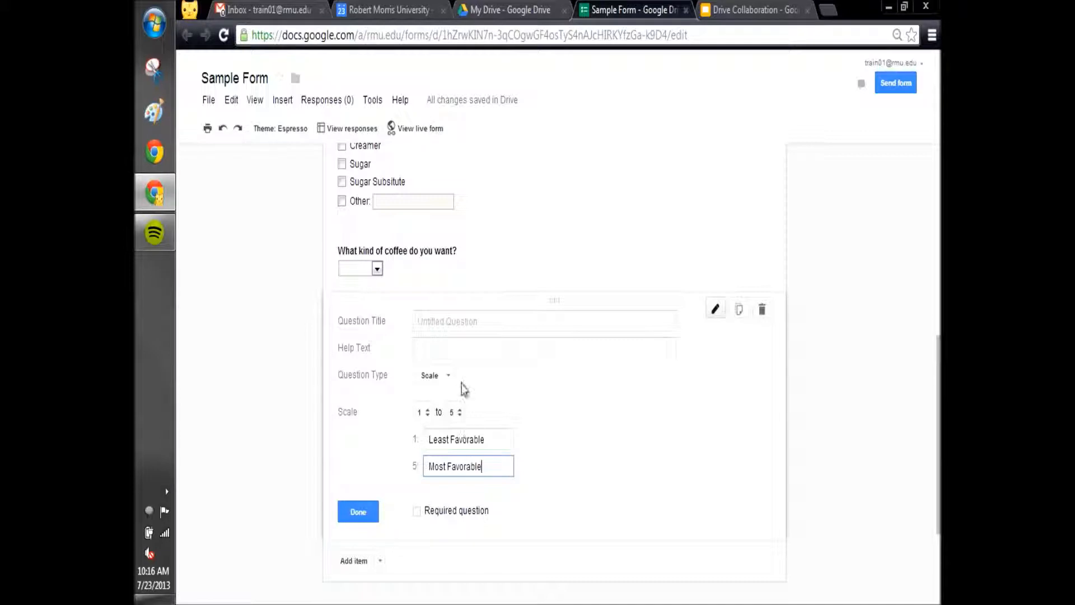
Title the scale question "How hot do you like your coffee?".
{"action": "left_click", "coordinate": [468, 330]}
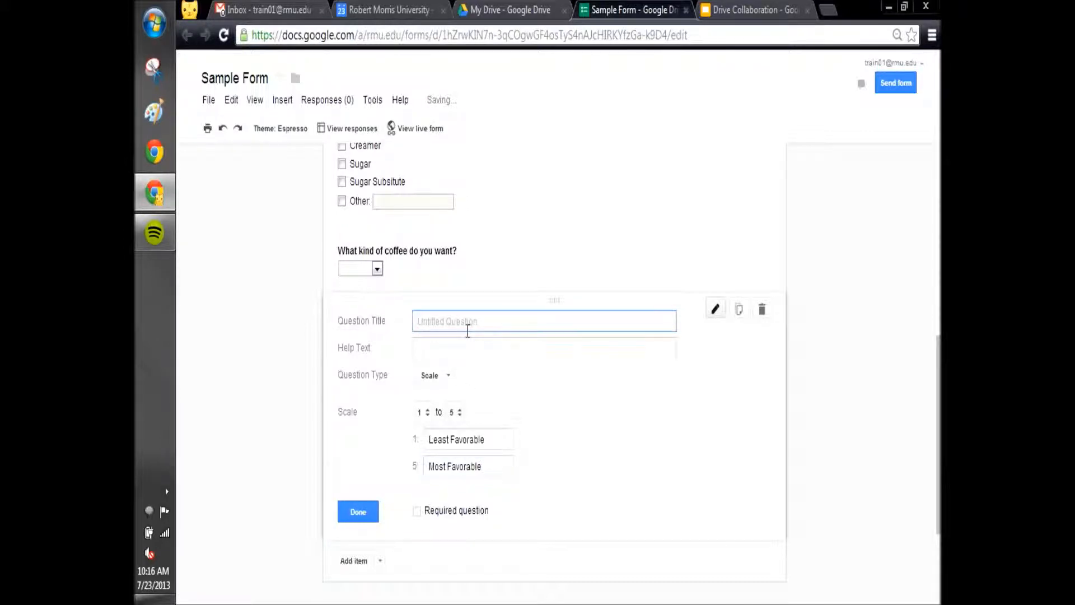
{"action": "type", "text": "How hot ido "}
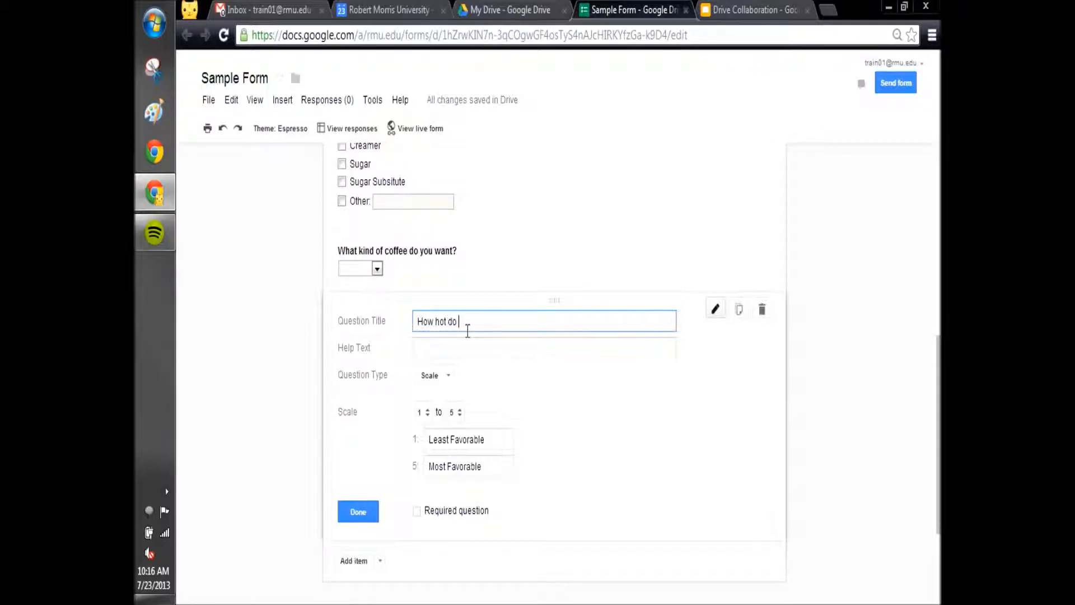
{"action": "type", "text": "you like your coffee?"}
Replace the scale's end labels with "Cooler" for 1 and "Scalding" for 5, and finish editing the question.
{"action": "left_click", "coordinate": [488, 436]}
{"action": "triple_click", "coordinate": [488, 436]}
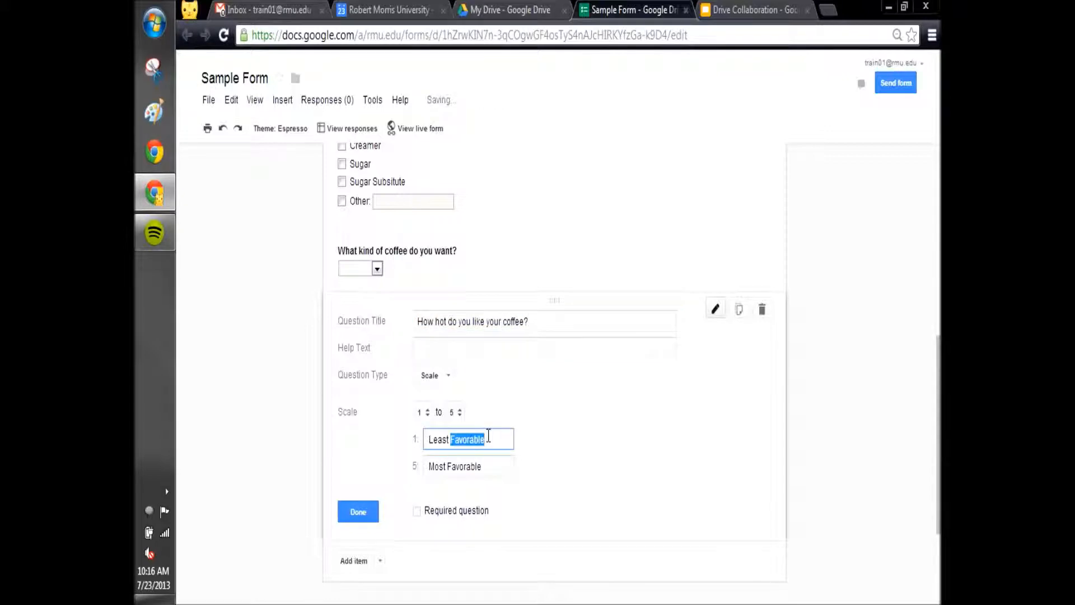
{"action": "type", "text": "Cooler"}
{"action": "left_click", "coordinate": [493, 460]}
{"action": "triple_click", "coordinate": [493, 460]}
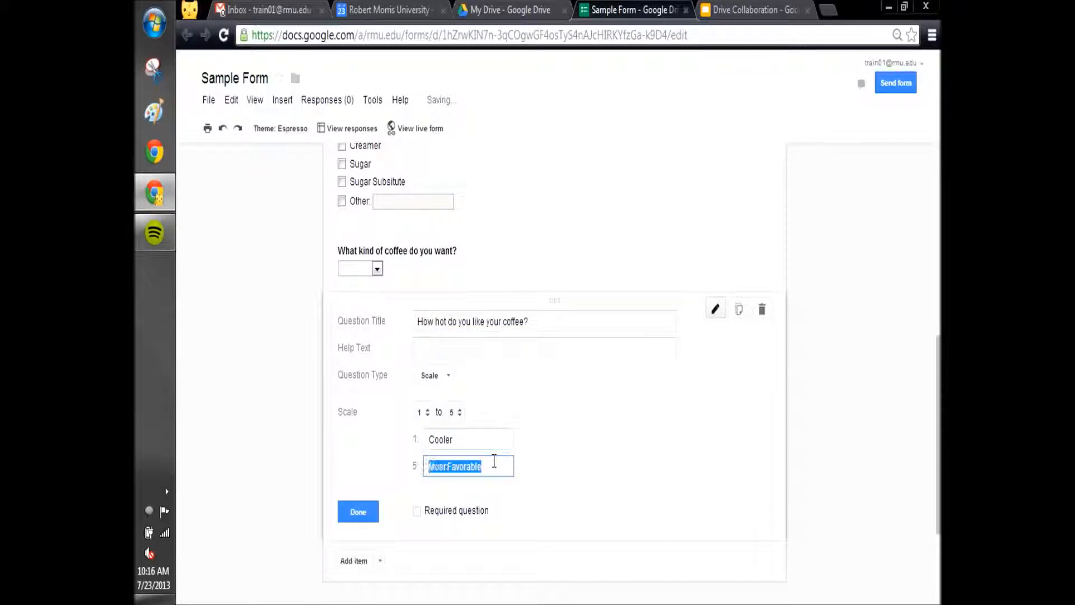
{"action": "type", "text": "Scalding"}
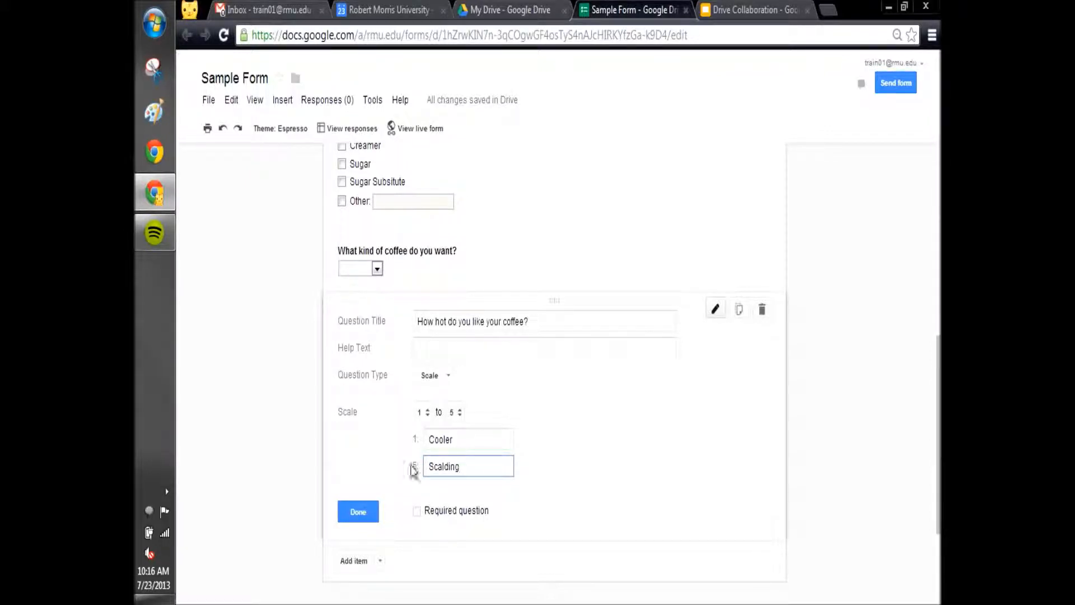
{"action": "left_click", "coordinate": [357, 510]}
{"action": "scroll", "coordinate": [390, 446], "scroll_direction": "down", "scroll_amount": 1}
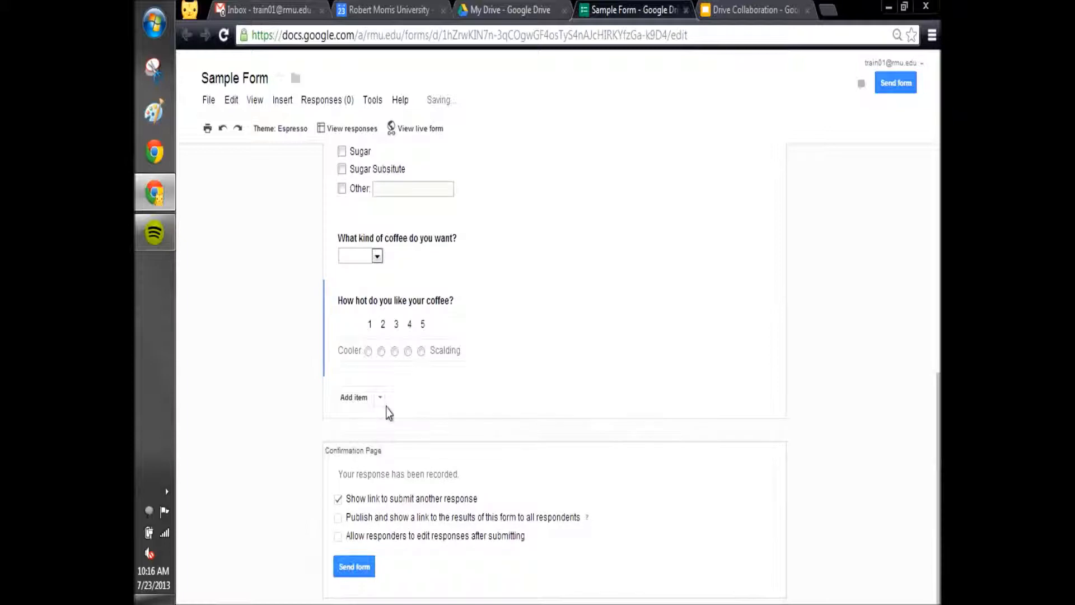
Add a grid question titled "How do you like each of the coffees?".
{"action": "left_click", "coordinate": [380, 398]}
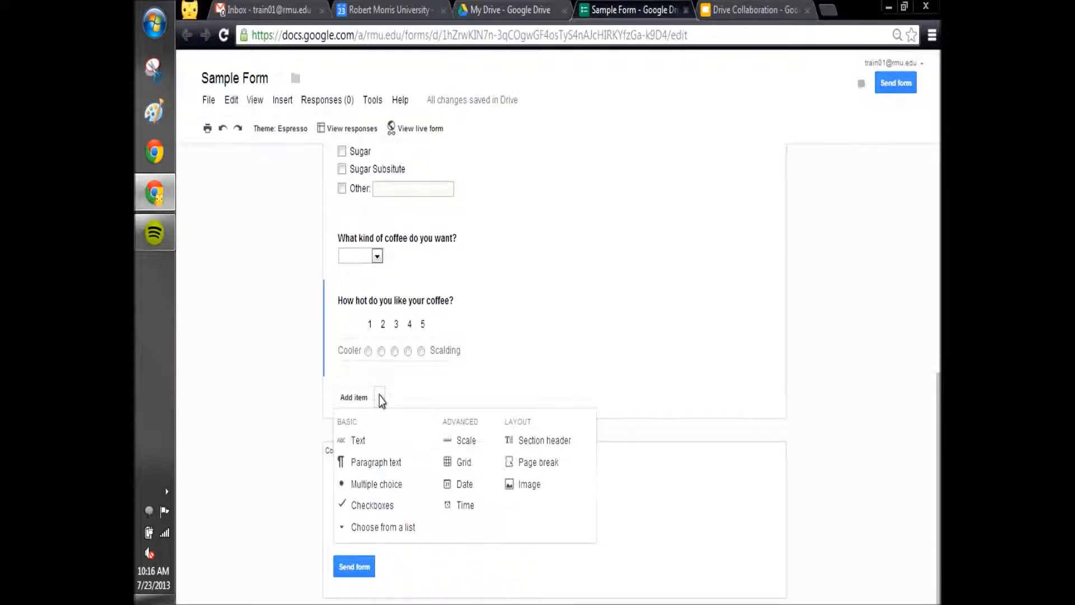
{"action": "left_click", "coordinate": [462, 468]}
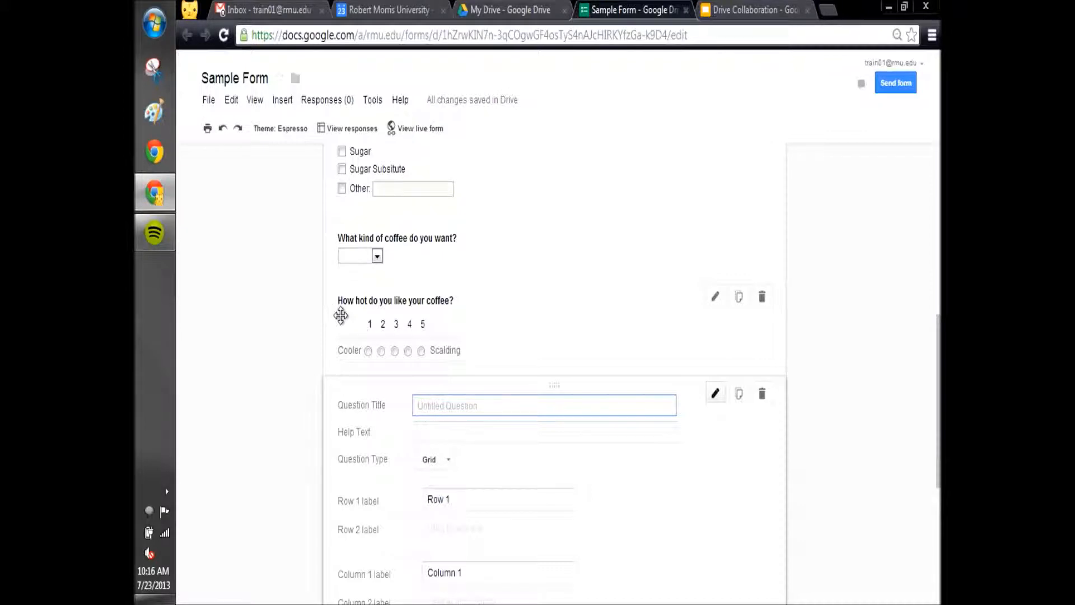
{"action": "scroll", "coordinate": [338, 322], "scroll_direction": "down", "scroll_amount": 3}
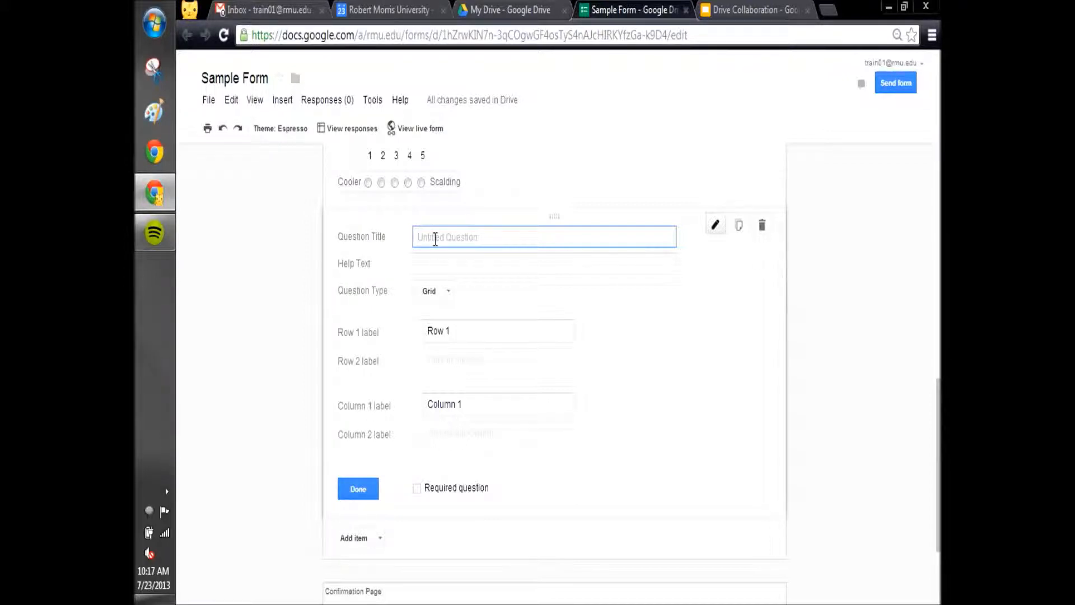
{"action": "type", "text": "How do you like each of the coffees?"}
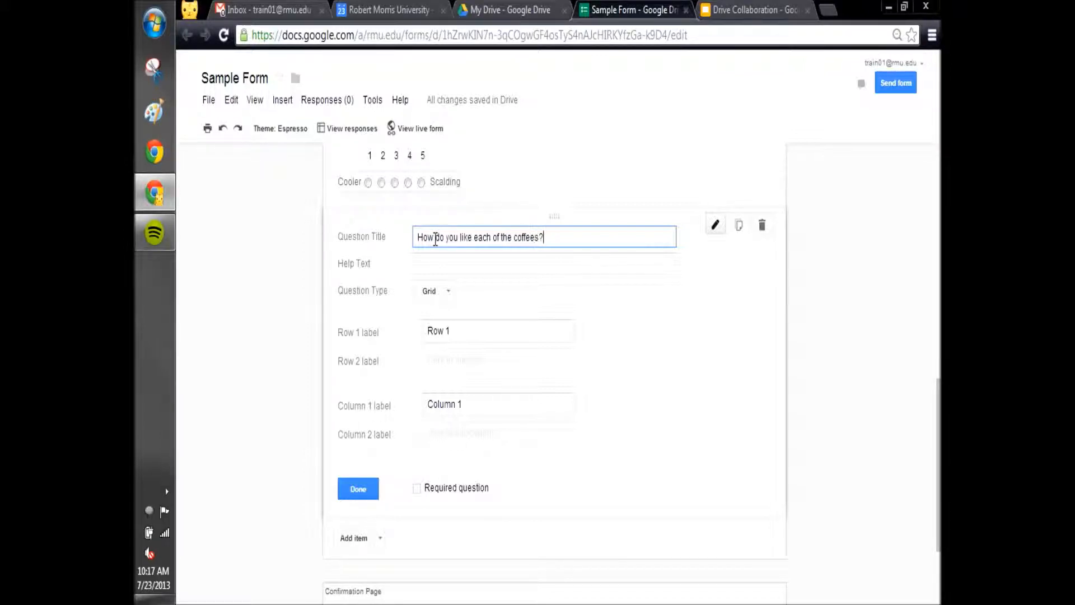
Label the grid question's three rows "French Roast", "Brazilian" and "Columbian".
{"action": "left_click", "coordinate": [457, 331]}
{"action": "type", "text": "French Roast"}
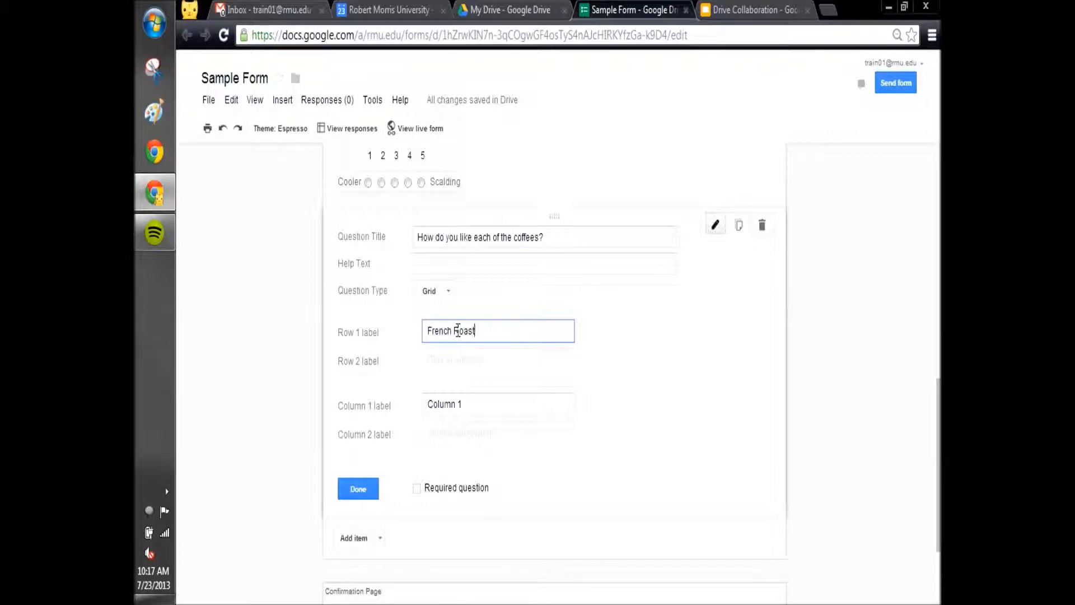
{"action": "left_click", "coordinate": [463, 359]}
{"action": "key", "text": "BackSpace"}
{"action": "key", "text": "BackSpace"}
{"action": "key", "text": "BackSpace"}
{"action": "key", "text": "BackSpace"}
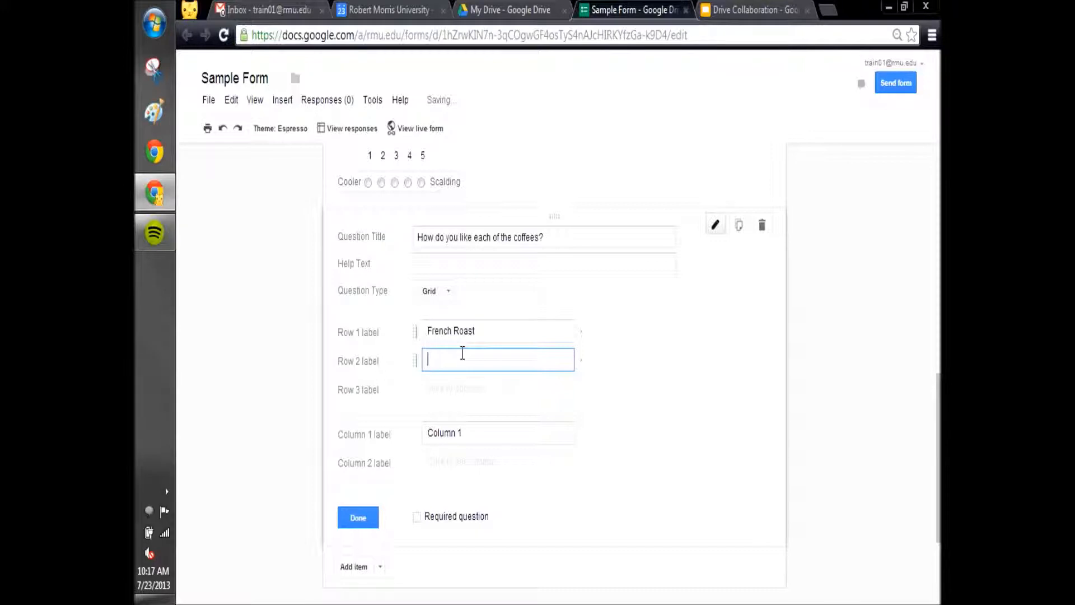
{"action": "type", "text": "Brazilian"}
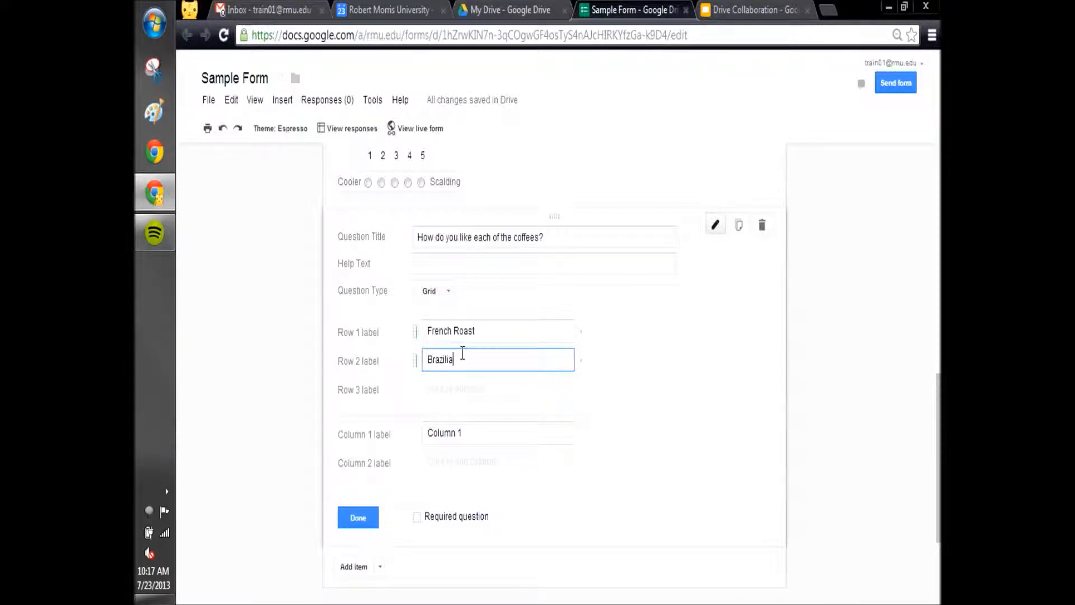
{"action": "left_click", "coordinate": [454, 387]}
{"action": "key", "text": "BackSpace"}
{"action": "key", "text": "BackSpace"}
{"action": "key", "text": "BackSpace"}
{"action": "key", "text": "BackSpace"}
{"action": "key", "text": "BackSpace"}
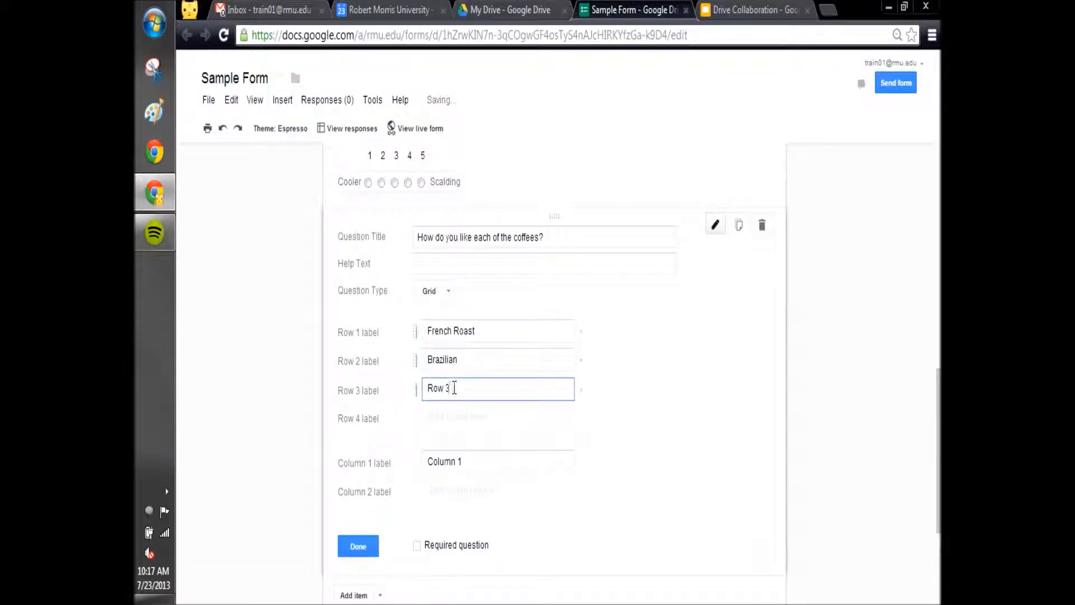
{"action": "type", "text": "Columbian"}
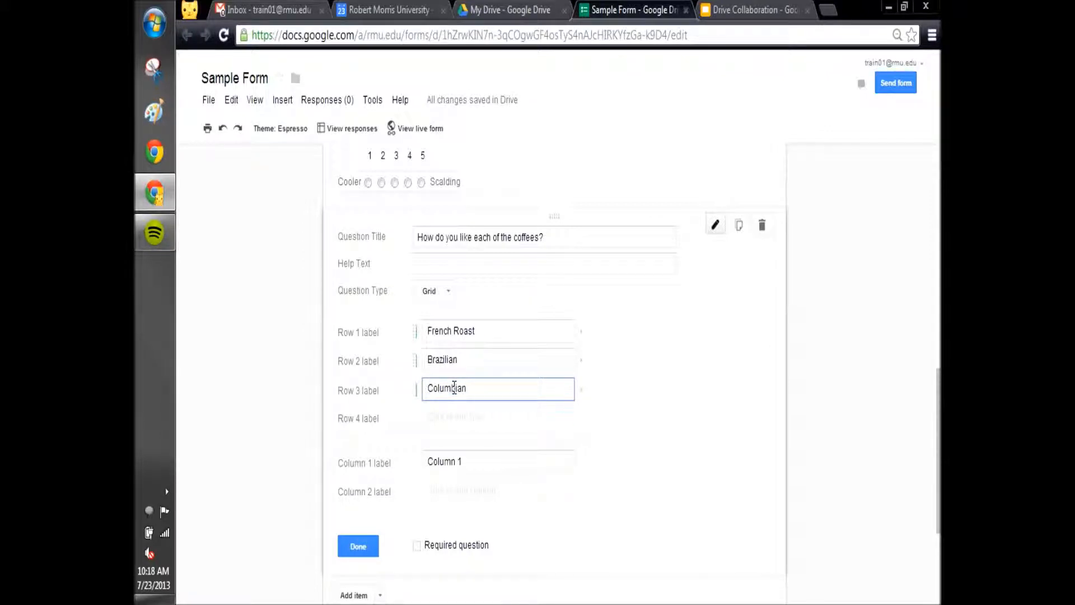
Label the grid's five columns "1 Not at all", "2", "3", "4" and "5 The most!", and finish editing the question.
{"action": "scroll", "coordinate": [454, 387], "scroll_direction": "down", "scroll_amount": 2}
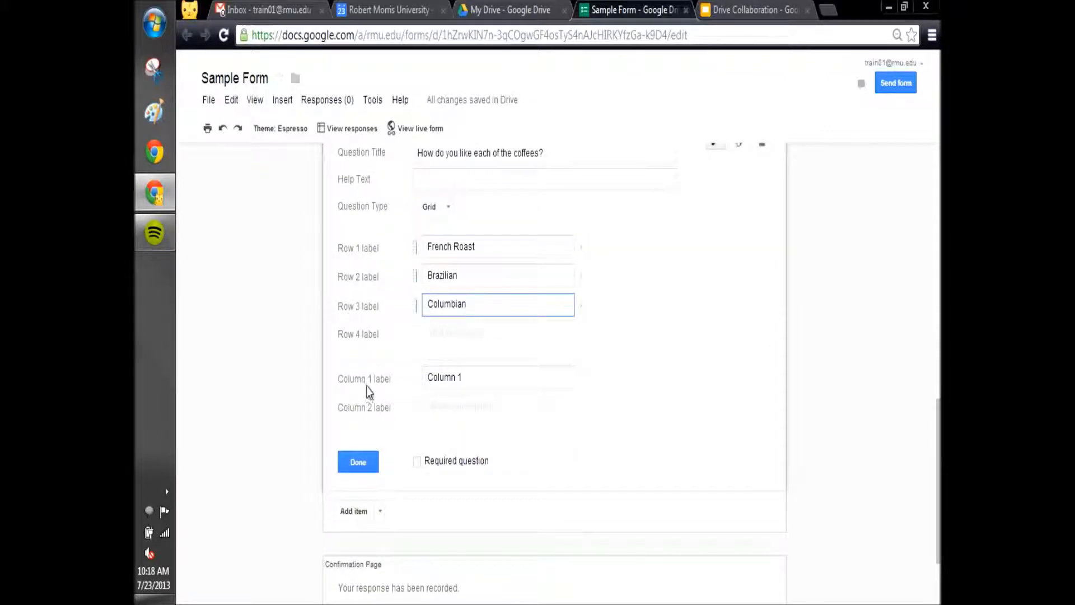
{"action": "left_click", "coordinate": [469, 377]}
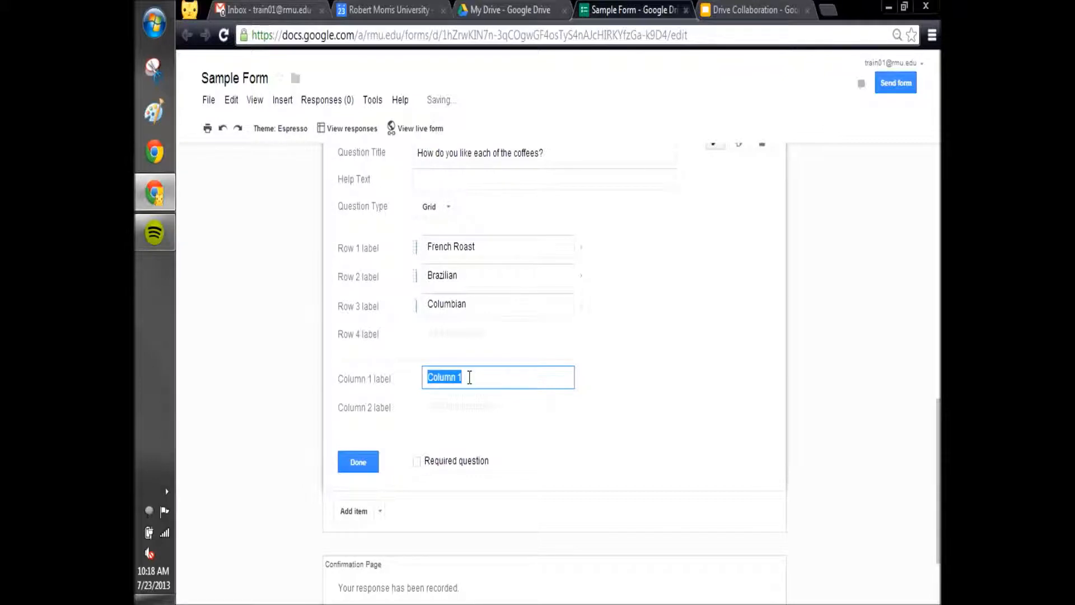
{"action": "type", "text": "1 Le"}
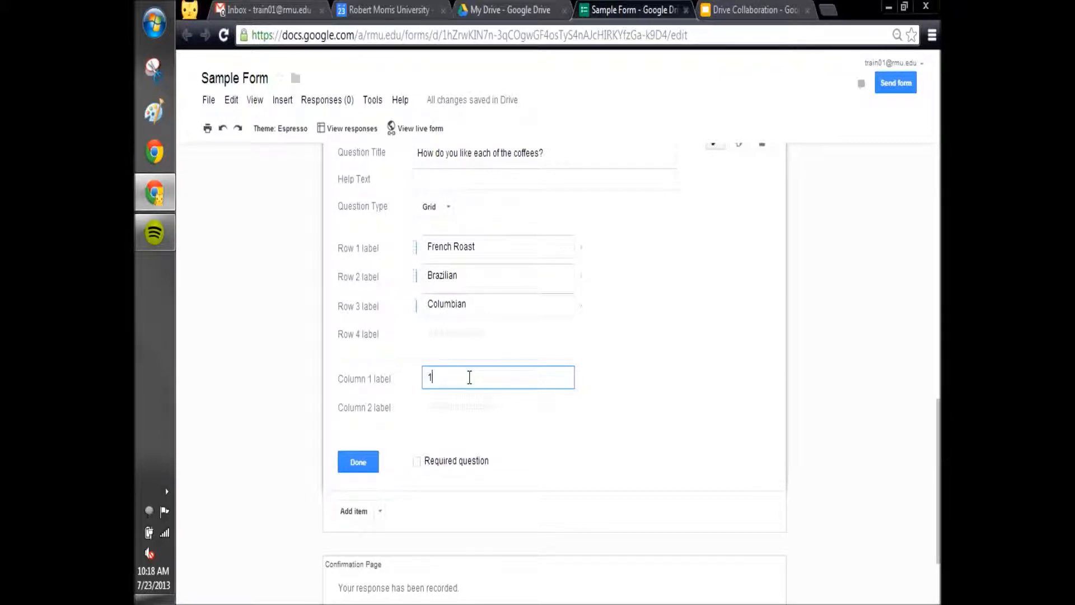
{"action": "type", "text": " Not at all"}
{"action": "key", "text": "Tab"}
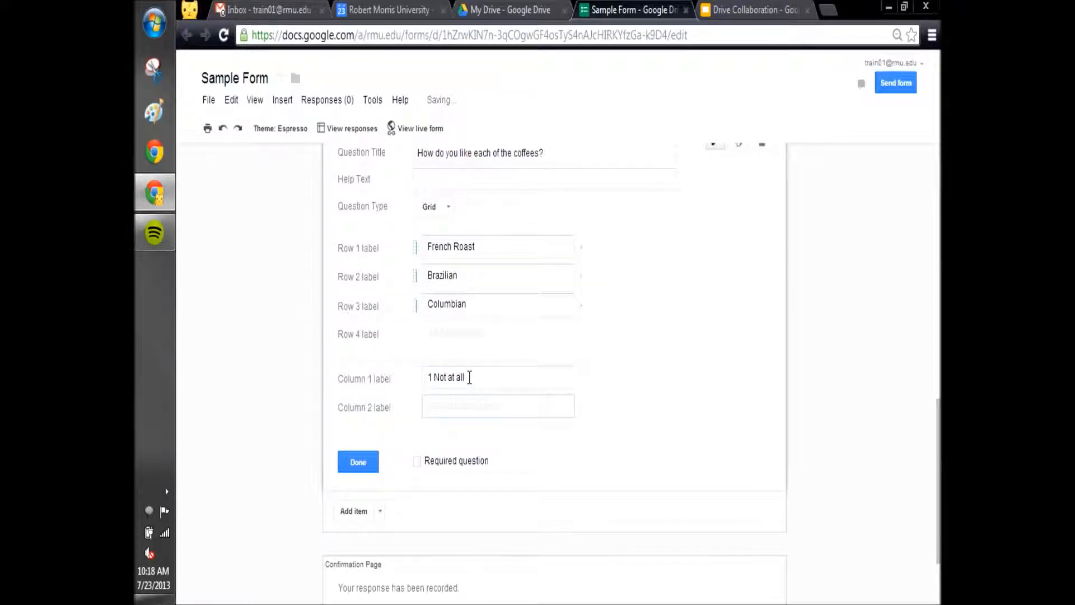
{"action": "type", "text": "2"}
{"action": "key", "text": "Tab"}
{"action": "type", "text": "3"}
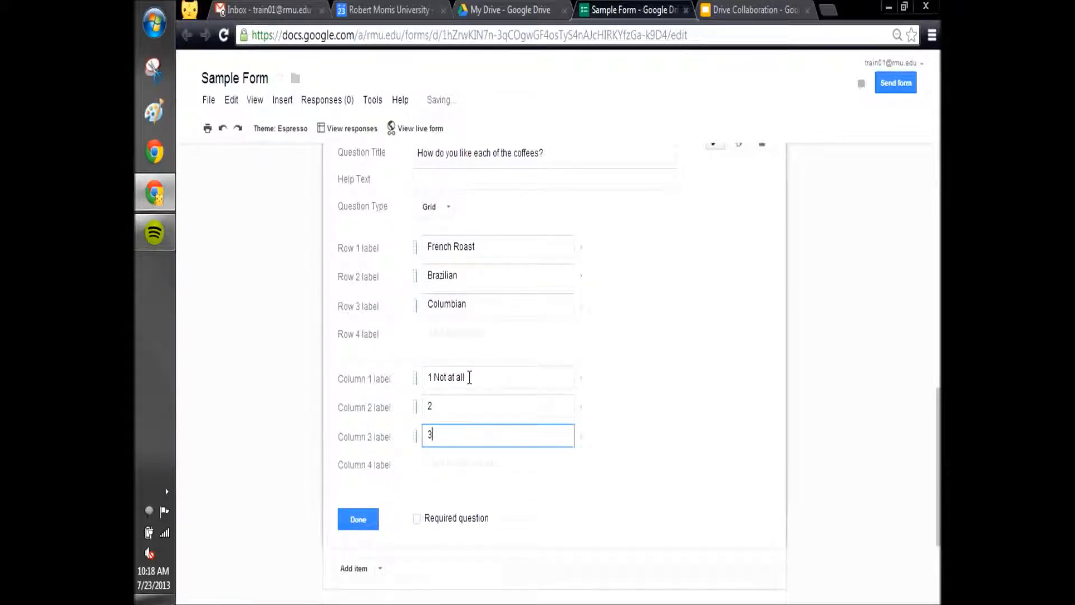
{"action": "key", "text": "Tab"}
{"action": "type", "text": "4"}
{"action": "key", "text": "Tab"}
{"action": "type", "text": "5"}
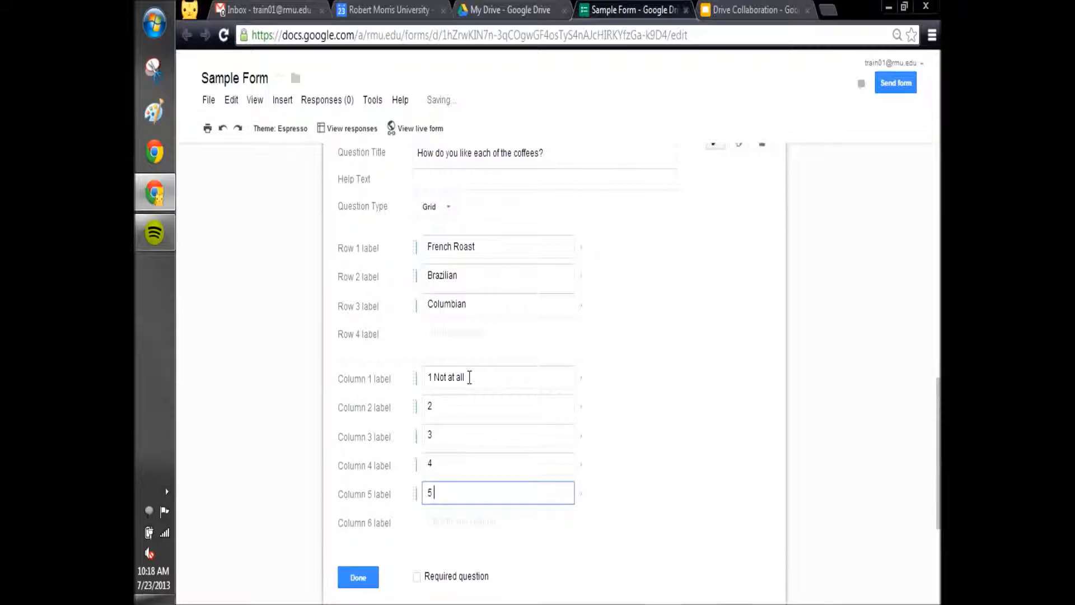
{"action": "type", "text": " The most"}
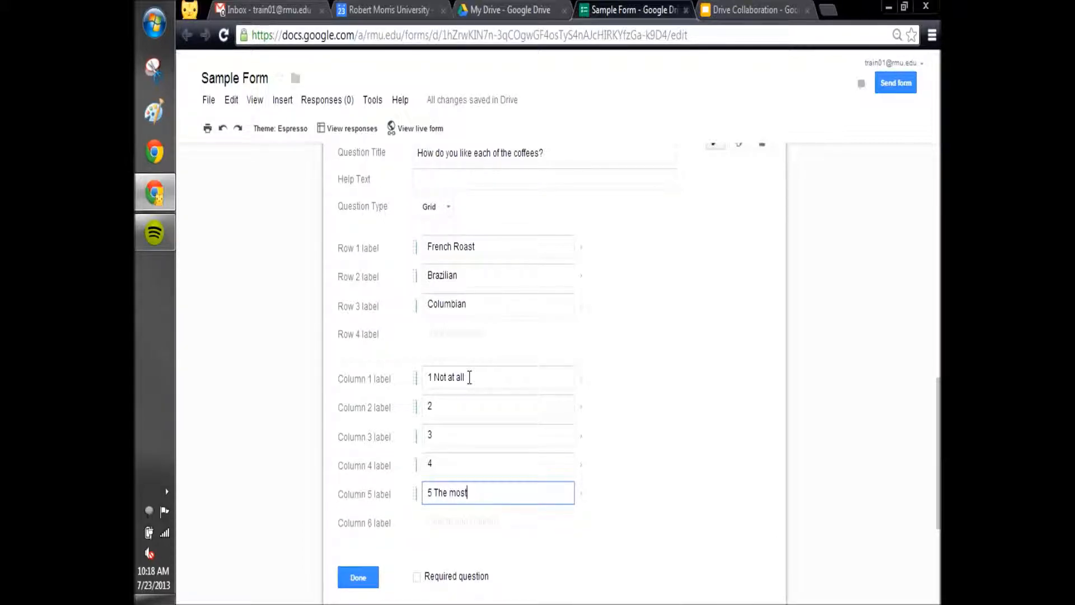
{"action": "type", "text": "!"}
{"action": "left_click", "coordinate": [357, 577]}
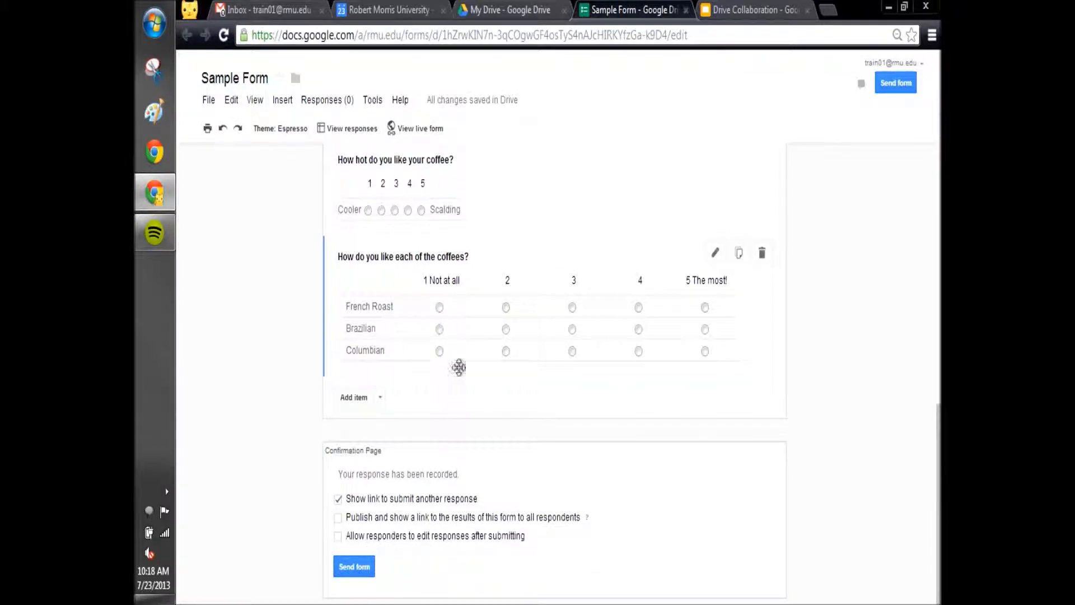
Add a date question titled "What day would you like your coffee?".
{"action": "left_click", "coordinate": [379, 398]}
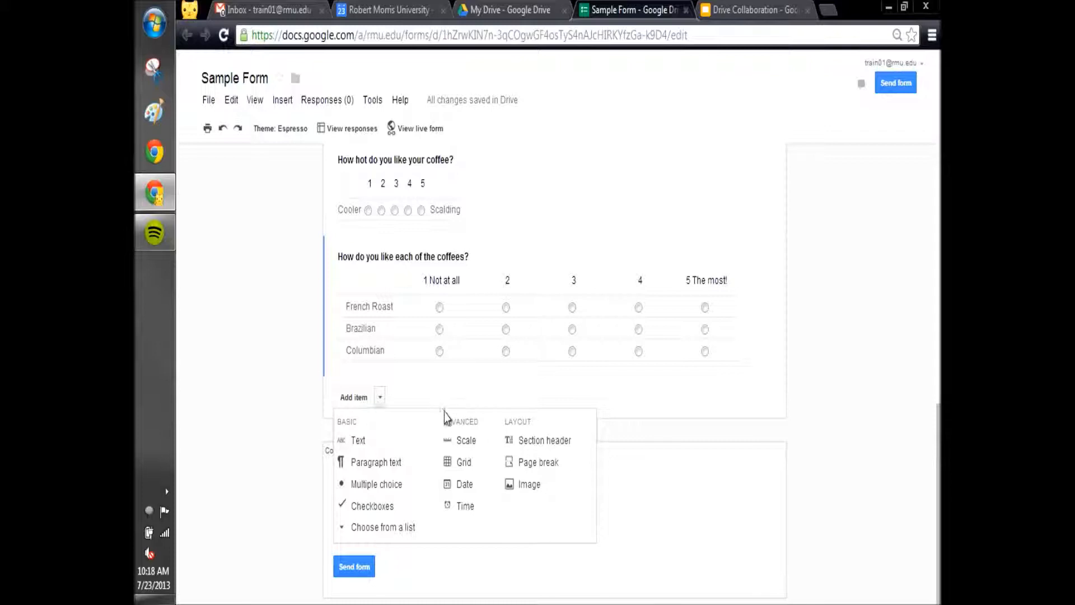
{"action": "left_click", "coordinate": [465, 485]}
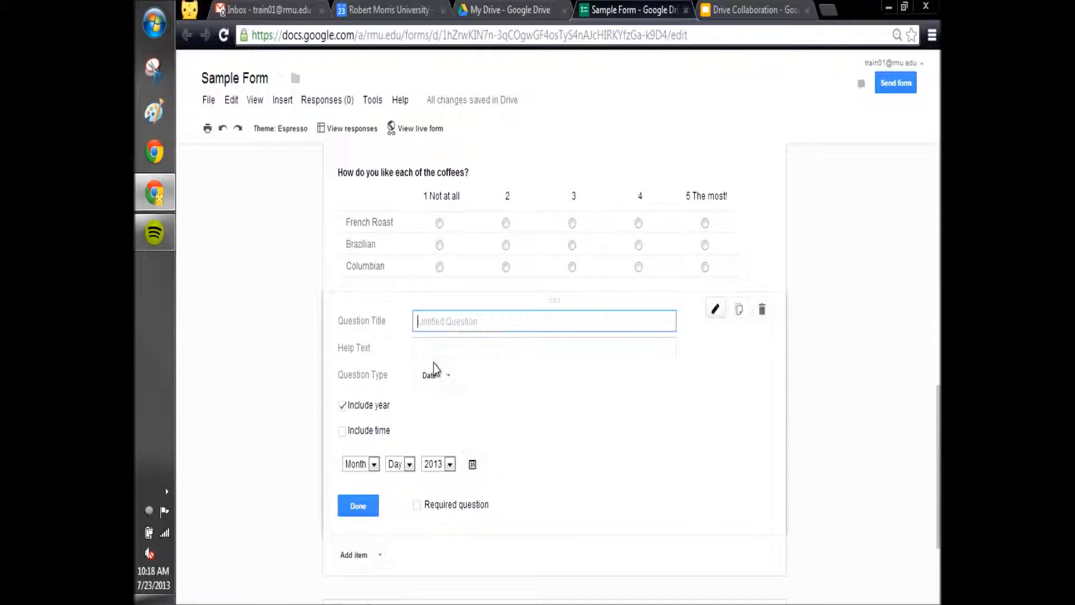
{"action": "type", "text": "What day would you like your "}
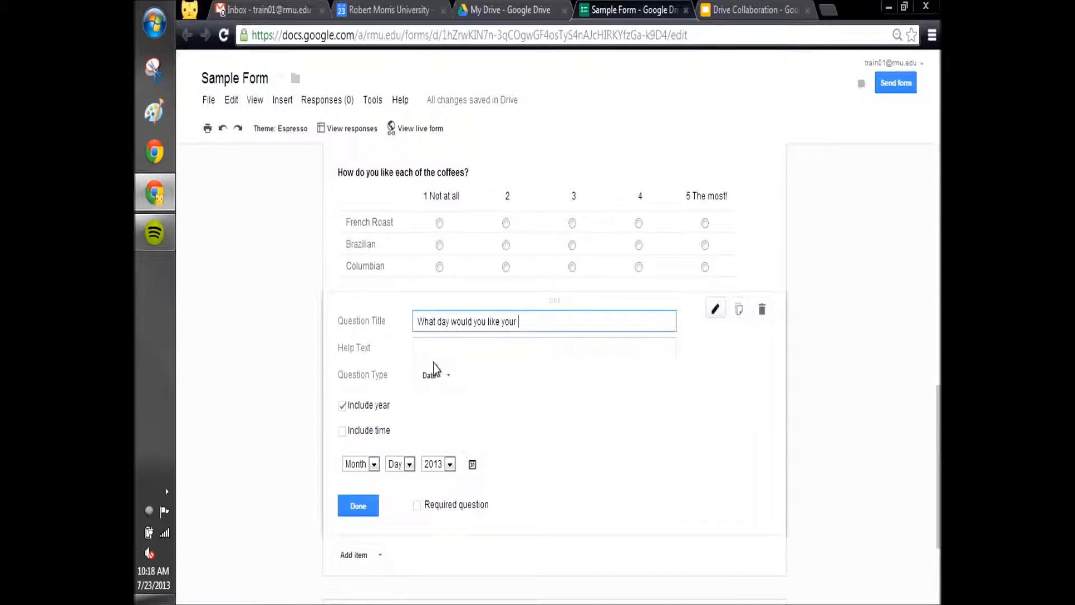
{"action": "type", "text": "coffee?"}
Include a time alongside the year in the date question and finish editing it.
{"action": "left_click", "coordinate": [361, 465]}
{"action": "left_click", "coordinate": [373, 468]}
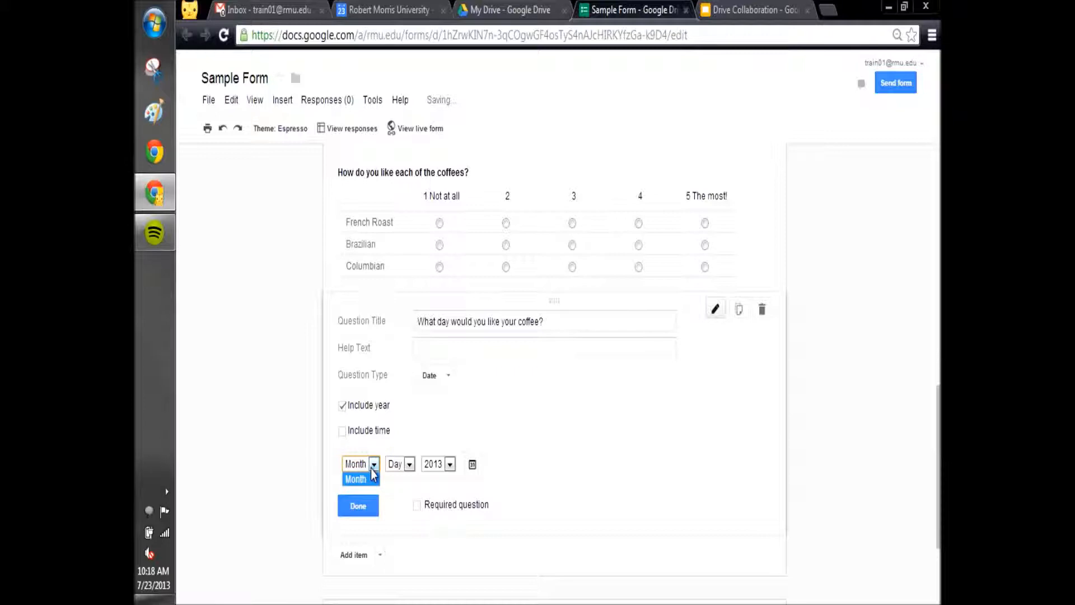
{"action": "left_click", "coordinate": [408, 464]}
{"action": "left_click", "coordinate": [439, 466]}
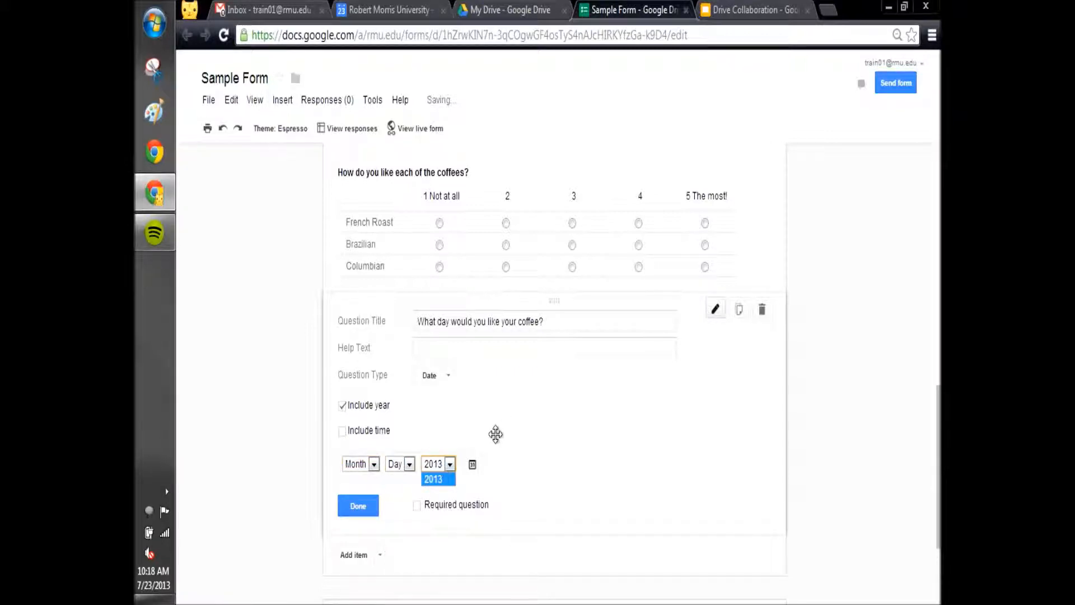
{"action": "left_click", "coordinate": [345, 440]}
{"action": "left_click", "coordinate": [342, 431]}
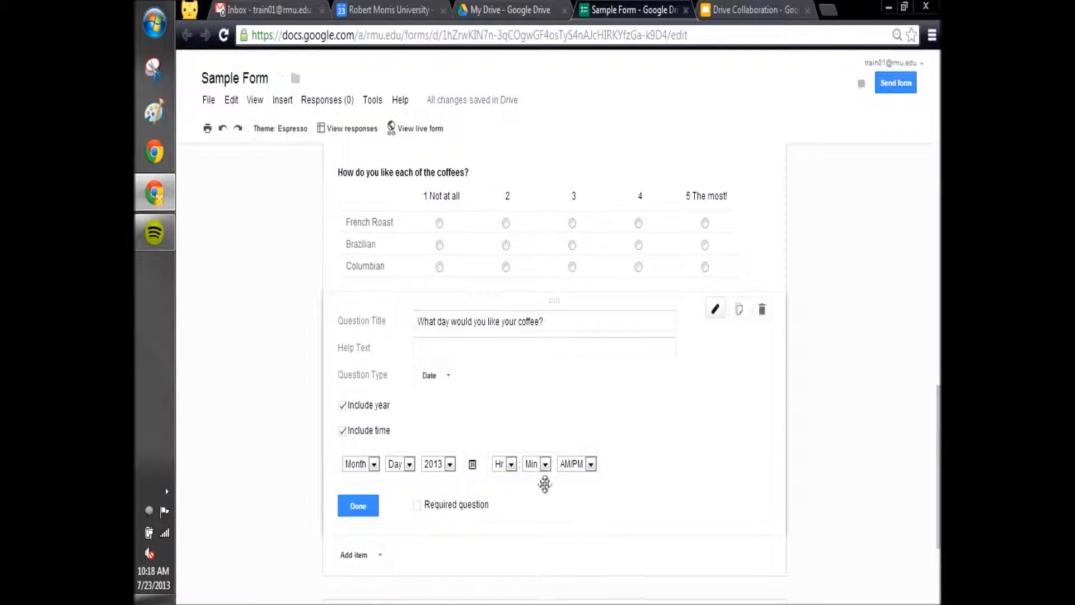
{"action": "left_click", "coordinate": [358, 505]}
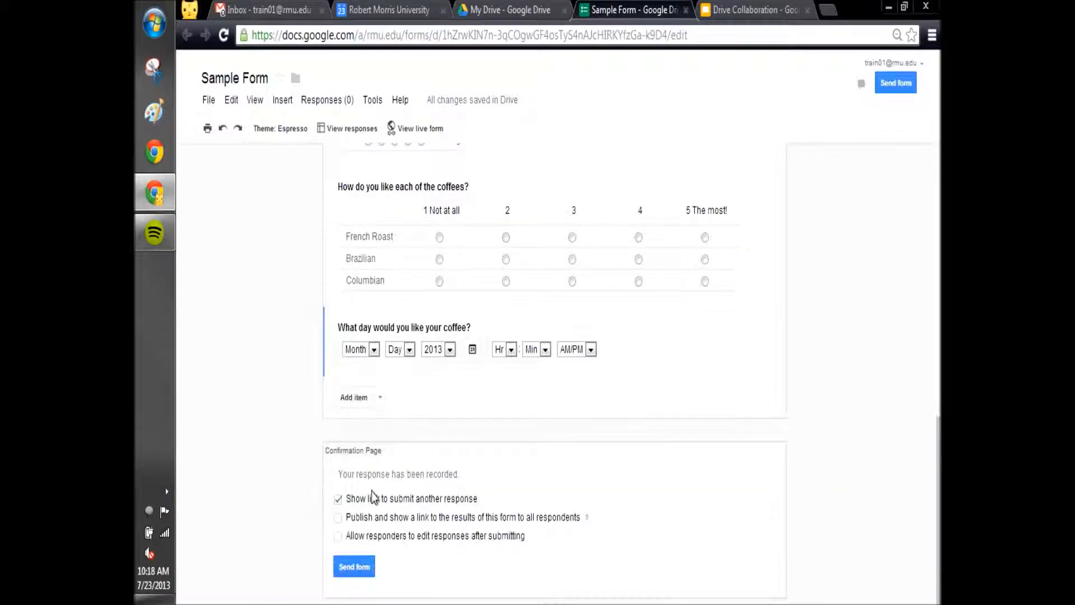
Add a time question titled "What time would you like your coffee?", make it a duration, and finish editing it.
{"action": "left_click", "coordinate": [381, 399]}
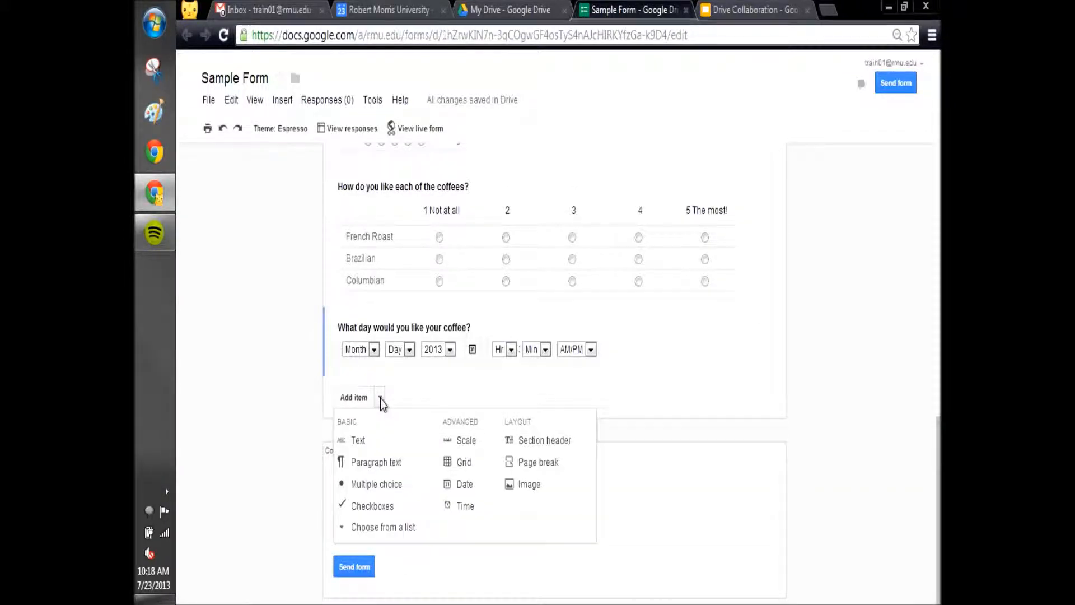
{"action": "left_click", "coordinate": [464, 507]}
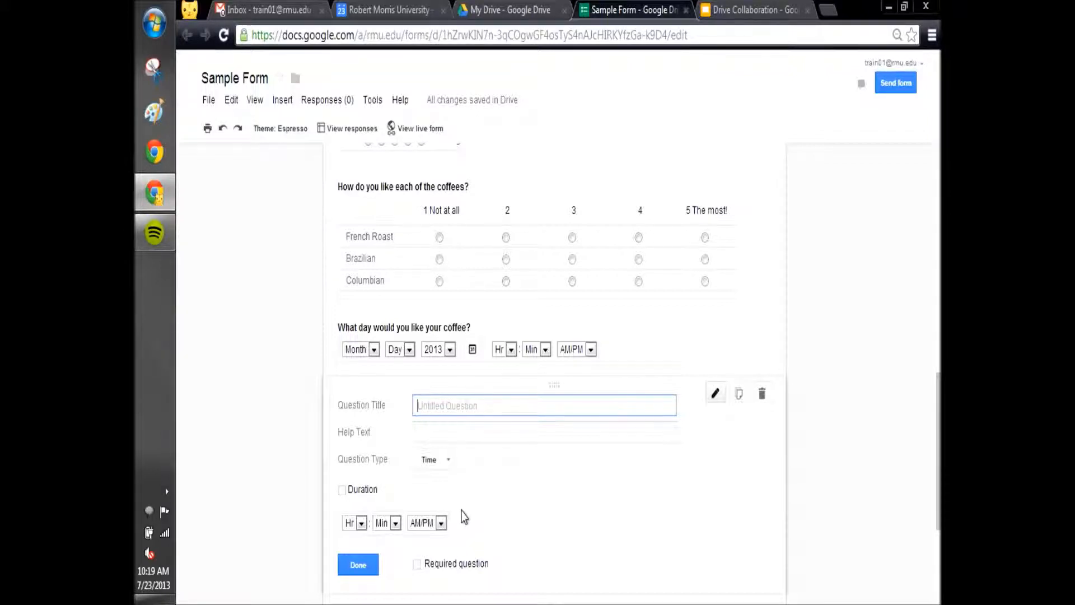
{"action": "type", "text": "What time would you like your coffee?"}
{"action": "scroll", "coordinate": [420, 508], "scroll_direction": "down", "scroll_amount": 2}
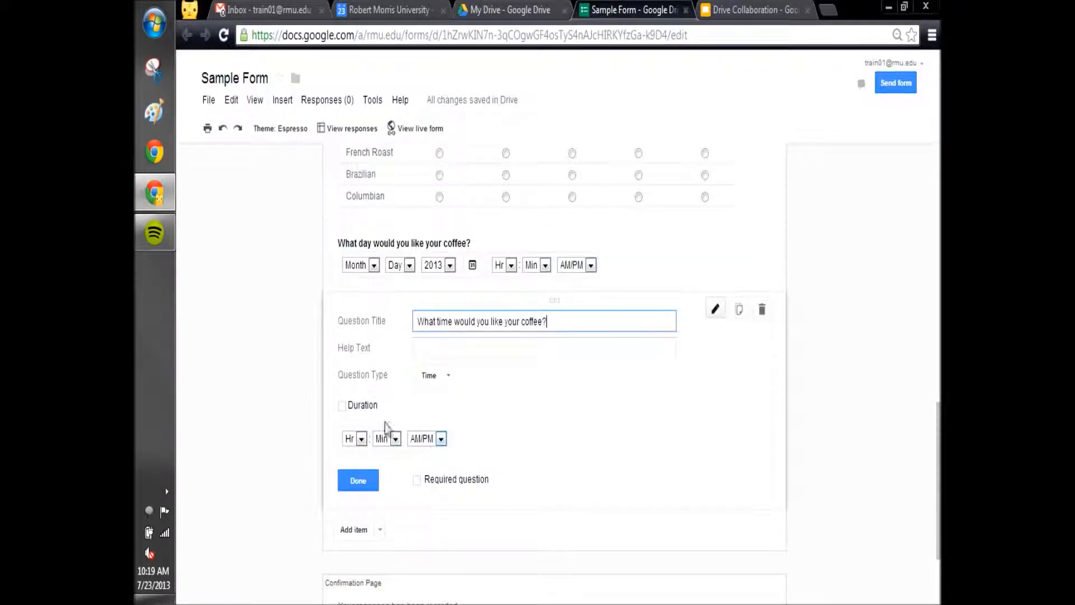
{"action": "left_click", "coordinate": [350, 406]}
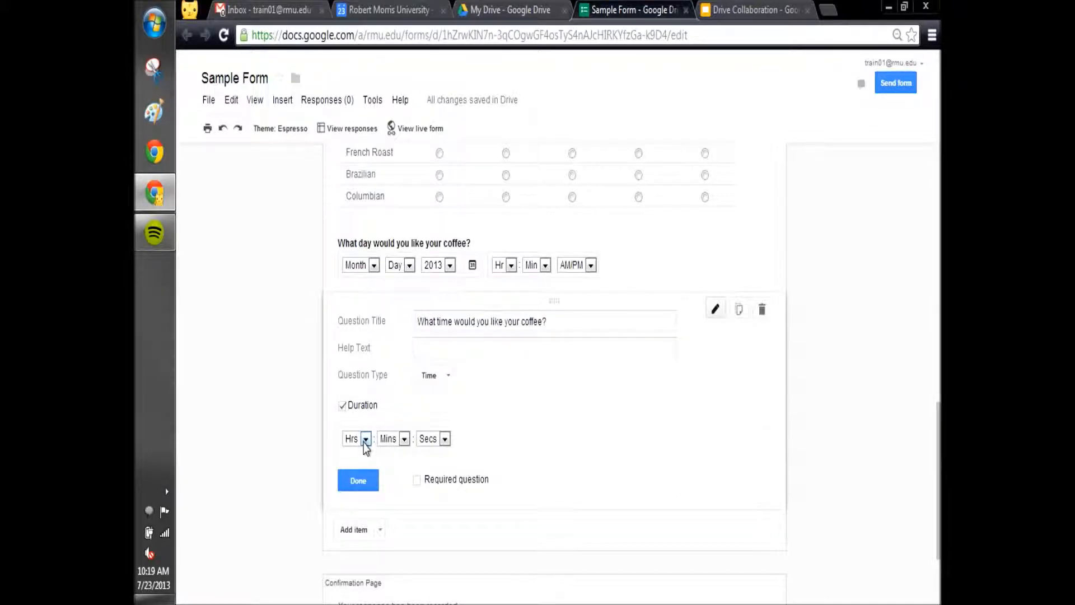
{"action": "left_click", "coordinate": [359, 479]}
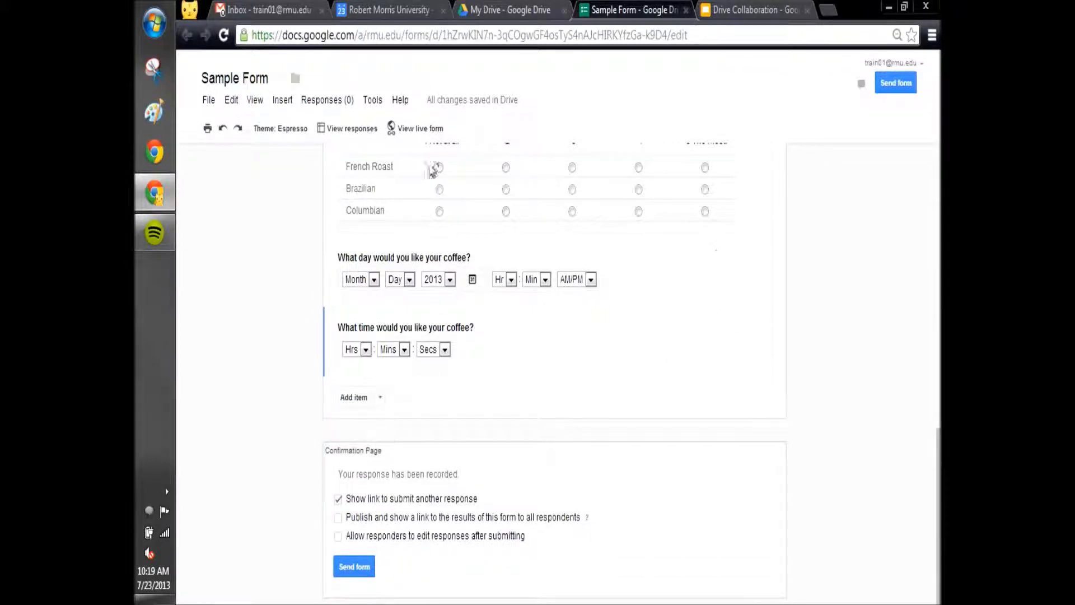
View the live form and examine the answer choices for "What kind of coffee do you want?".
{"action": "left_click", "coordinate": [410, 133]}
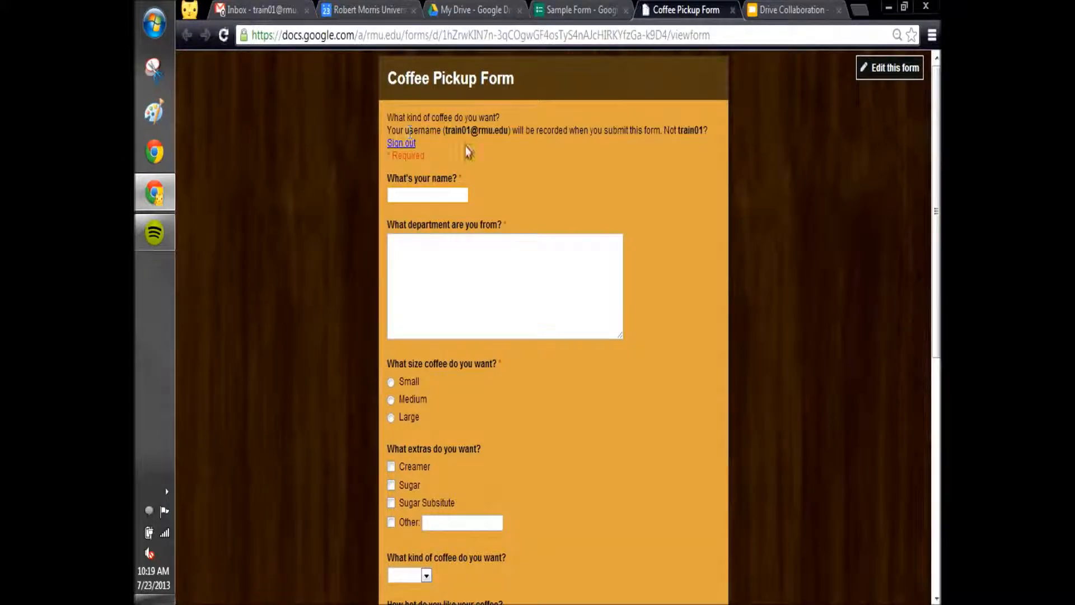
{"action": "scroll", "coordinate": [583, 163], "scroll_direction": "down", "scroll_amount": 6}
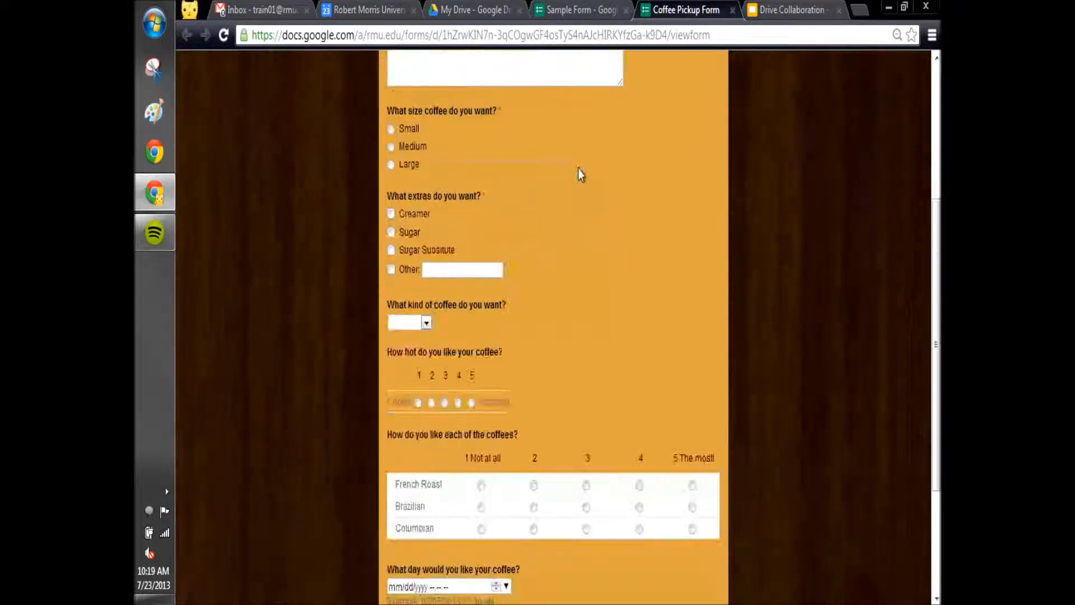
{"action": "left_click", "coordinate": [426, 238]}
{"action": "left_click", "coordinate": [426, 238]}
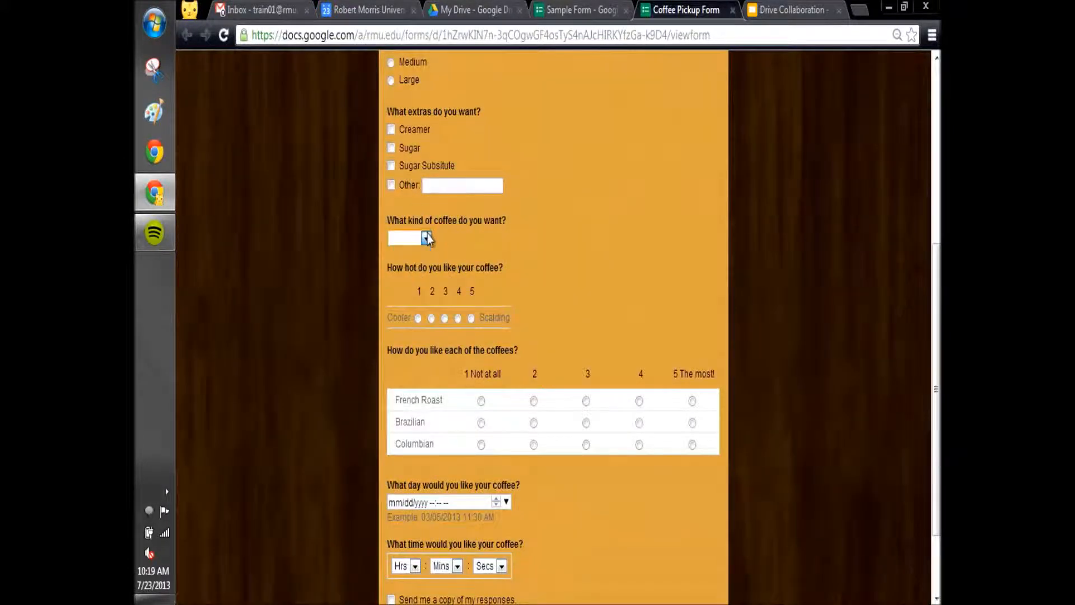
{"action": "left_click", "coordinate": [415, 237]}
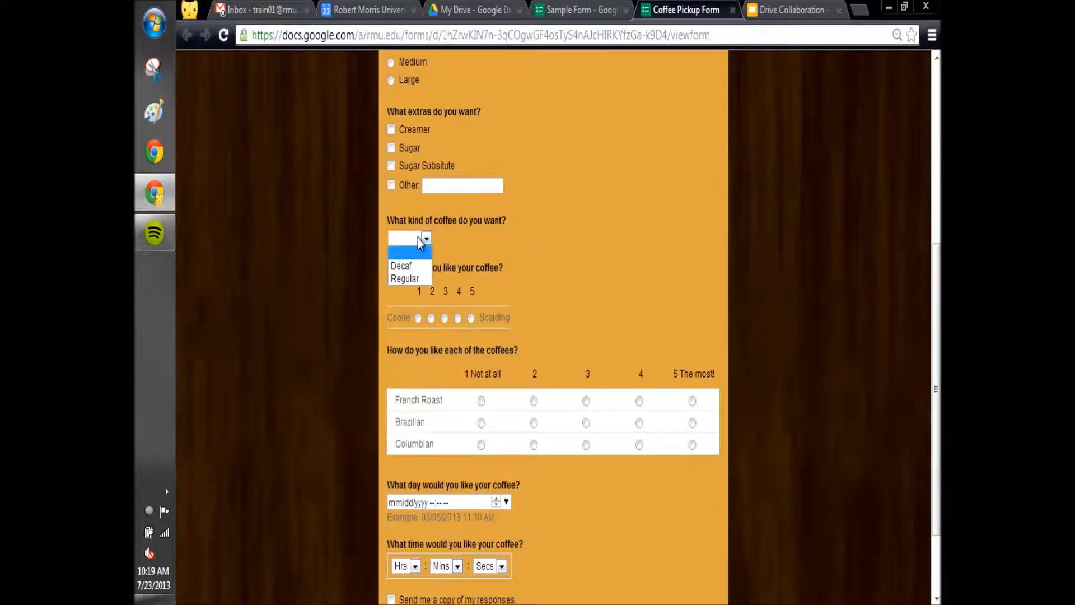
{"action": "left_click", "coordinate": [419, 240]}
Examine the calendar of the day question and the rest of the live form, and close the live form.
{"action": "scroll", "coordinate": [482, 321], "scroll_direction": "down", "scroll_amount": 2}
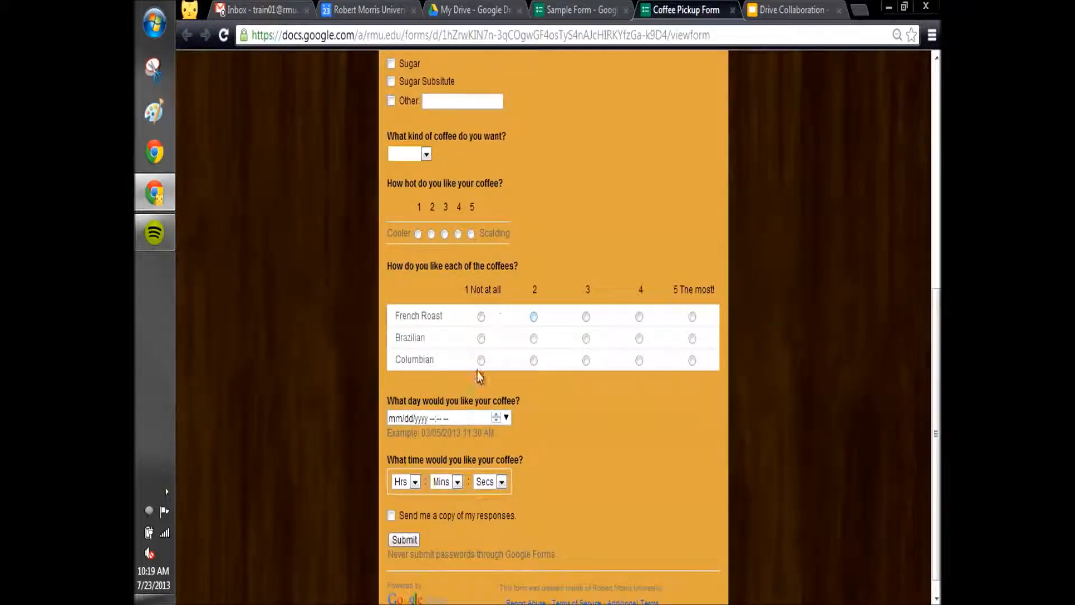
{"action": "left_click", "coordinate": [506, 418]}
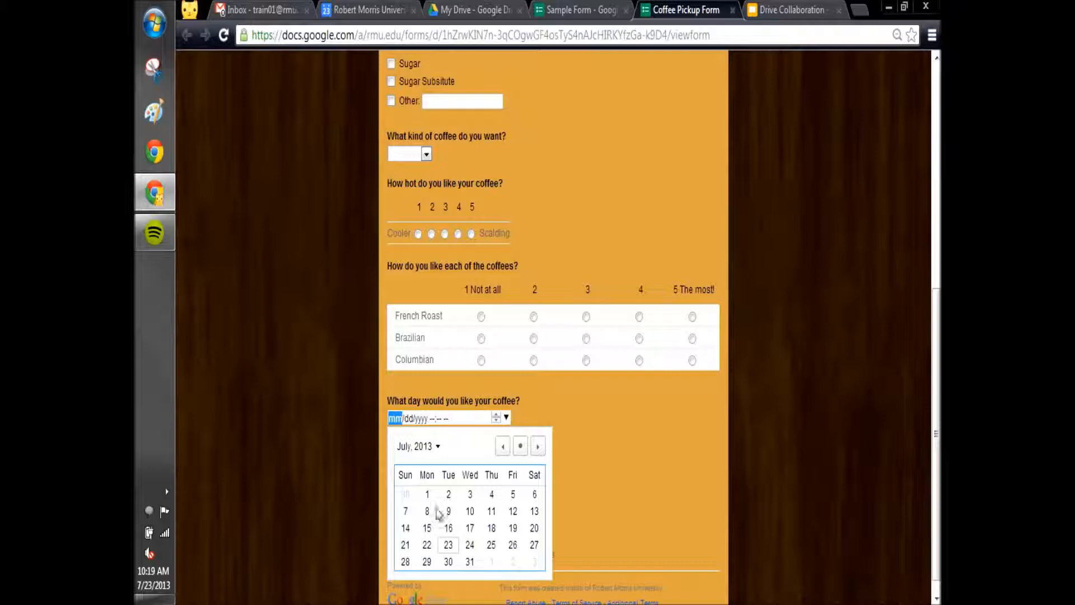
{"action": "left_click", "coordinate": [403, 420]}
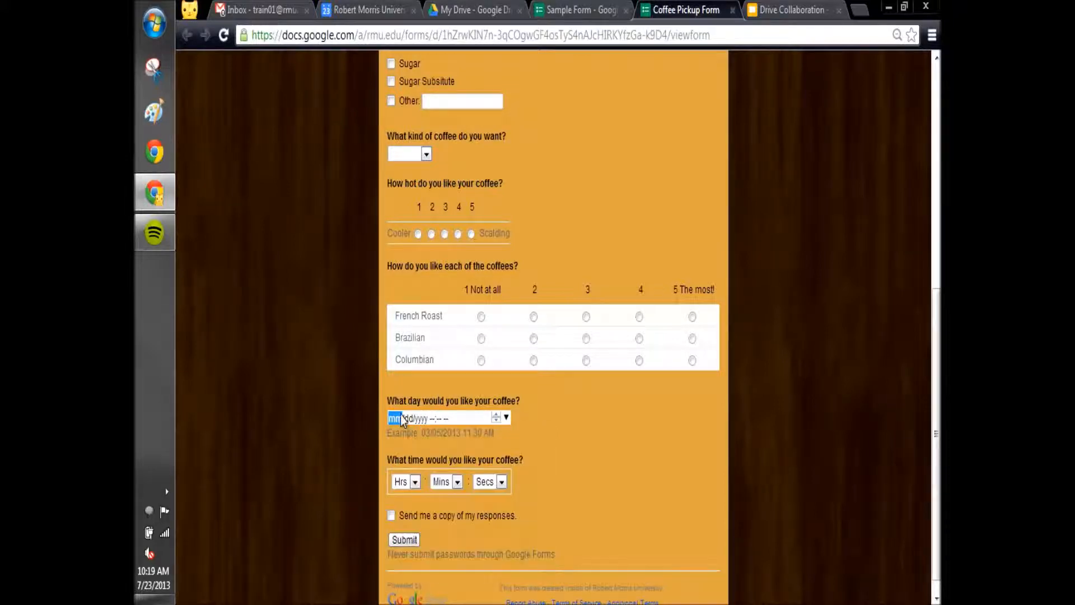
{"action": "scroll", "coordinate": [419, 425], "scroll_direction": "down", "scroll_amount": 1}
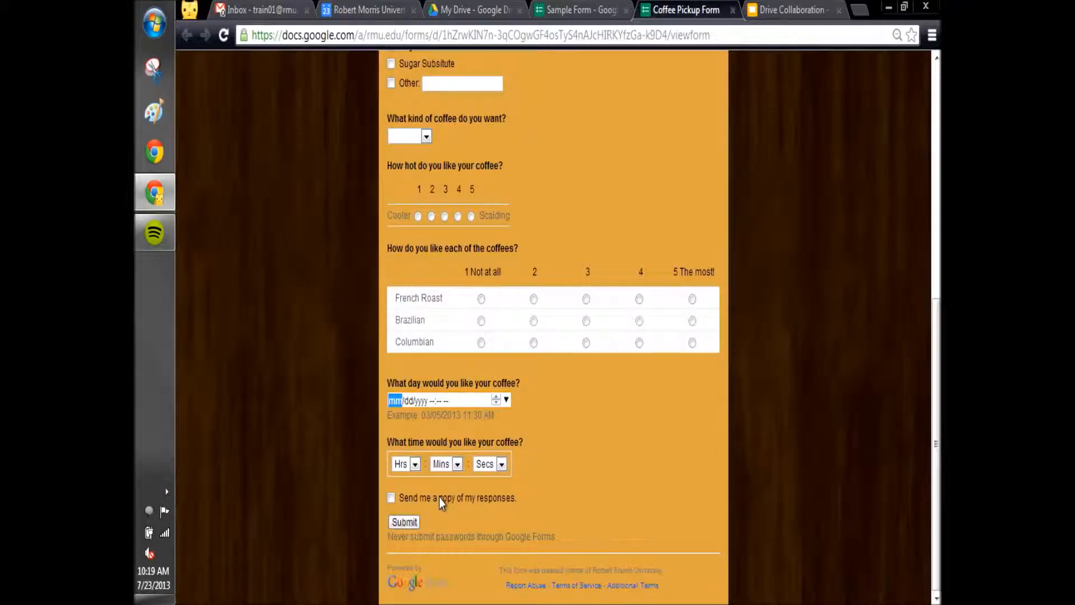
{"action": "left_click", "coordinate": [732, 11]}
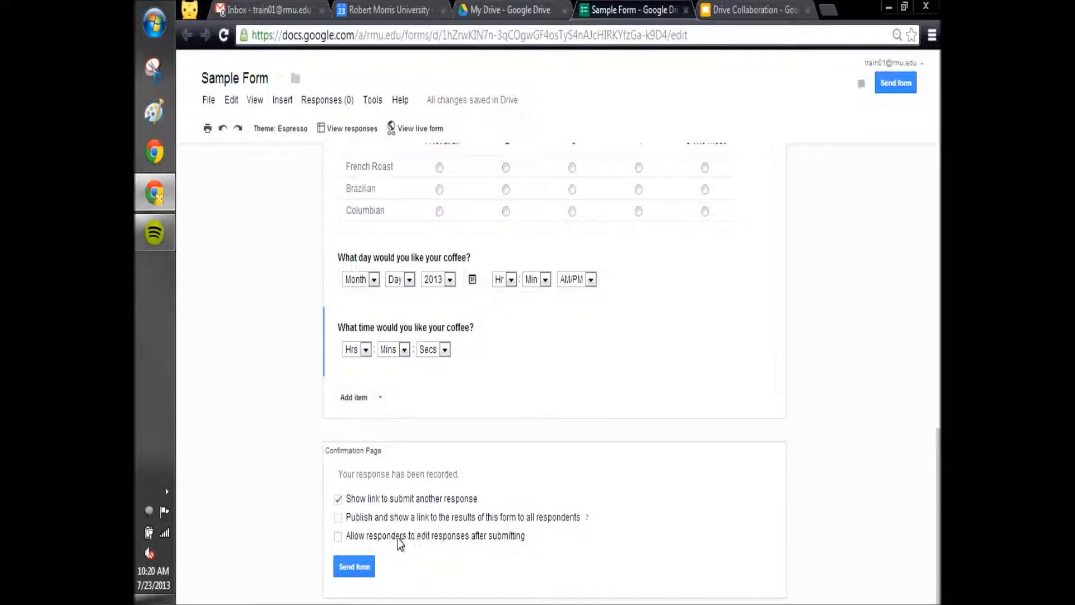
Open the form's sending options, copy the link to share, and close the dialog.
{"action": "left_click", "coordinate": [360, 572]}
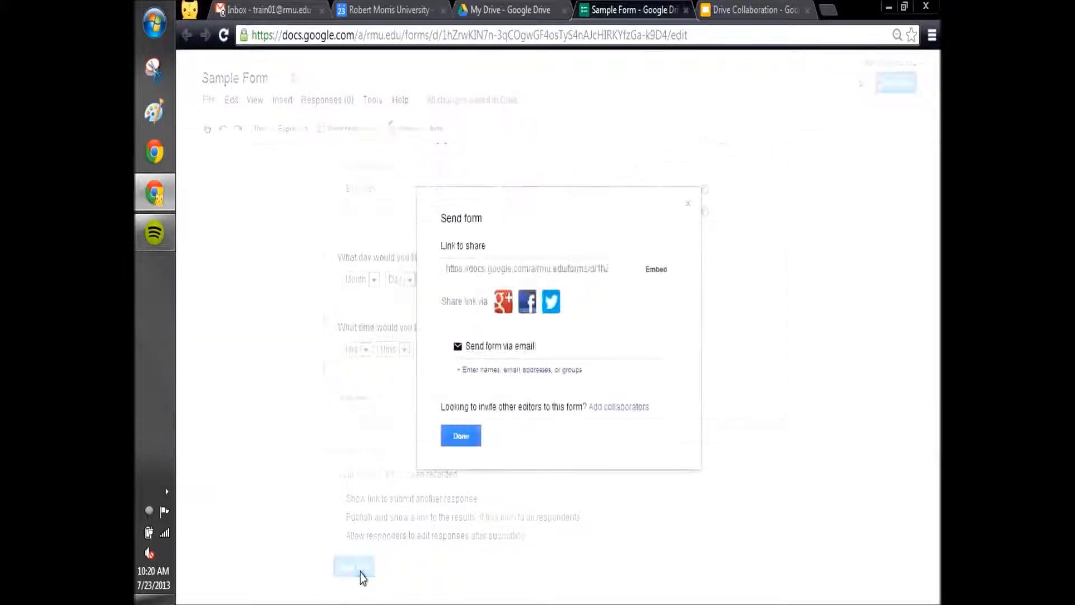
{"action": "left_click", "coordinate": [478, 269]}
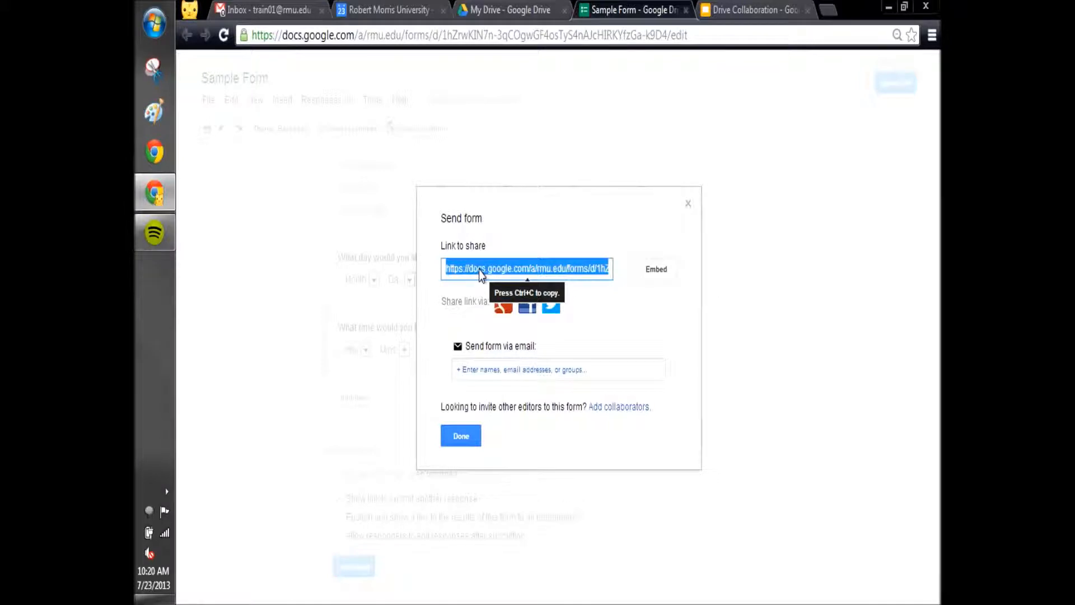
{"action": "key", "text": "ctrl+c"}
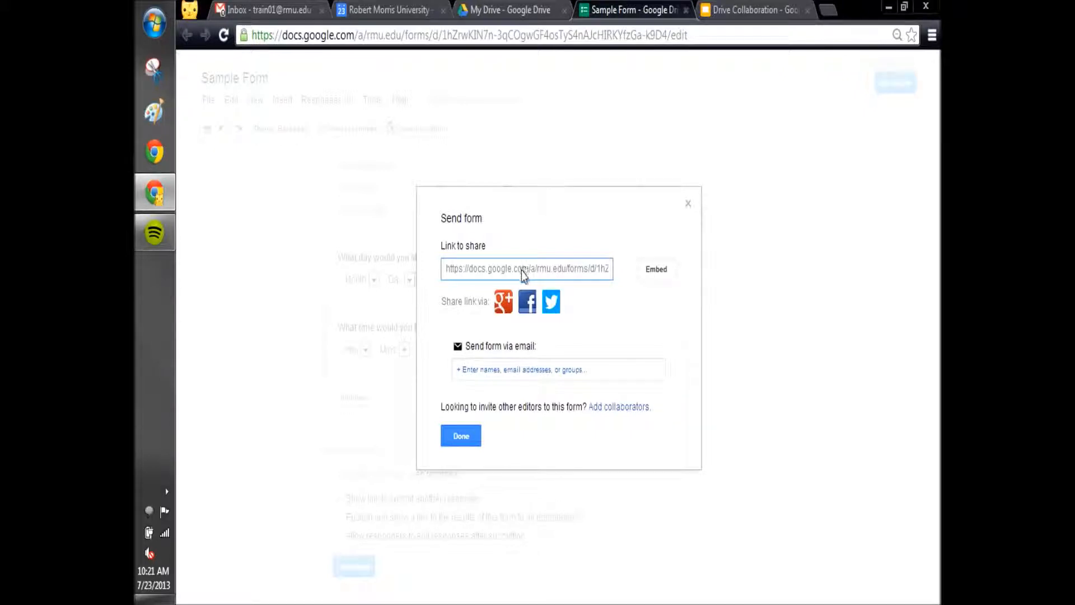
{"action": "left_click_drag", "start_coordinate": [610, 321], "coordinate": [576, 267]}
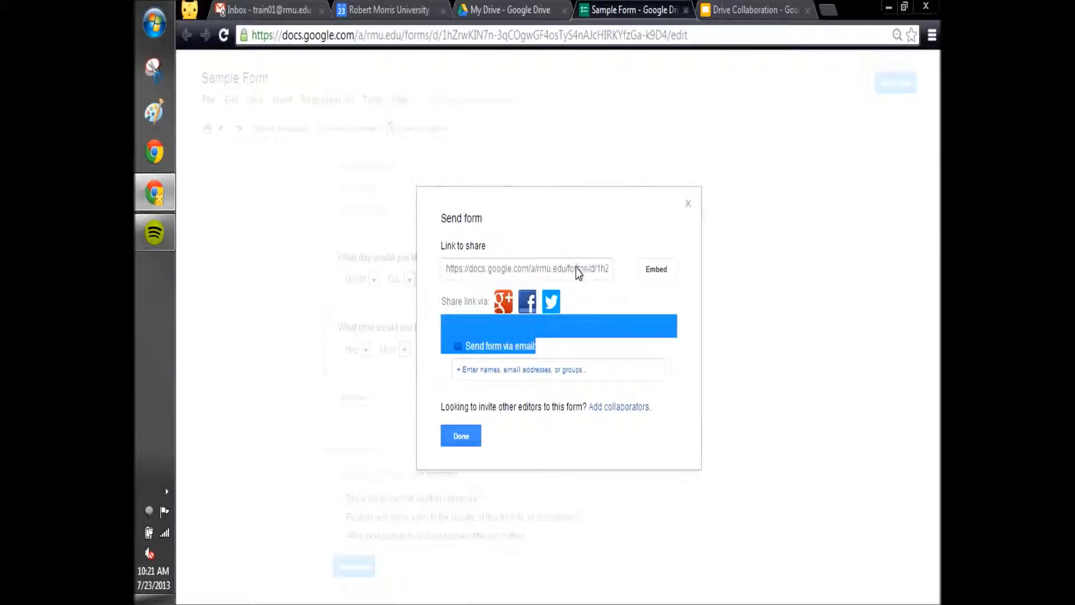
{"action": "left_click", "coordinate": [576, 268]}
{"action": "right_click", "coordinate": [576, 268]}
{"action": "left_click", "coordinate": [602, 353]}
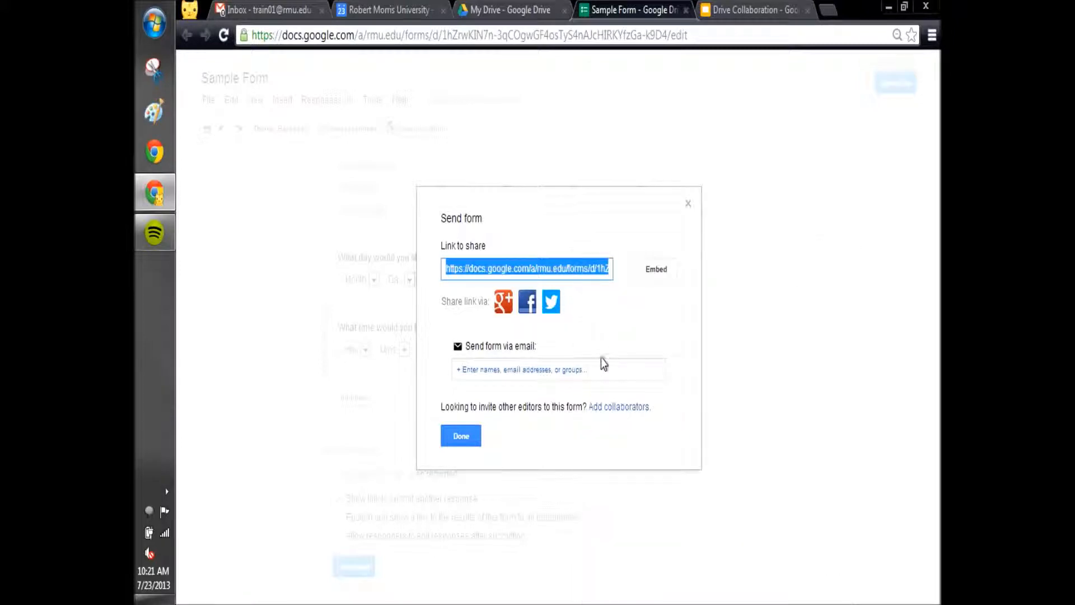
{"action": "left_click", "coordinate": [459, 436]}
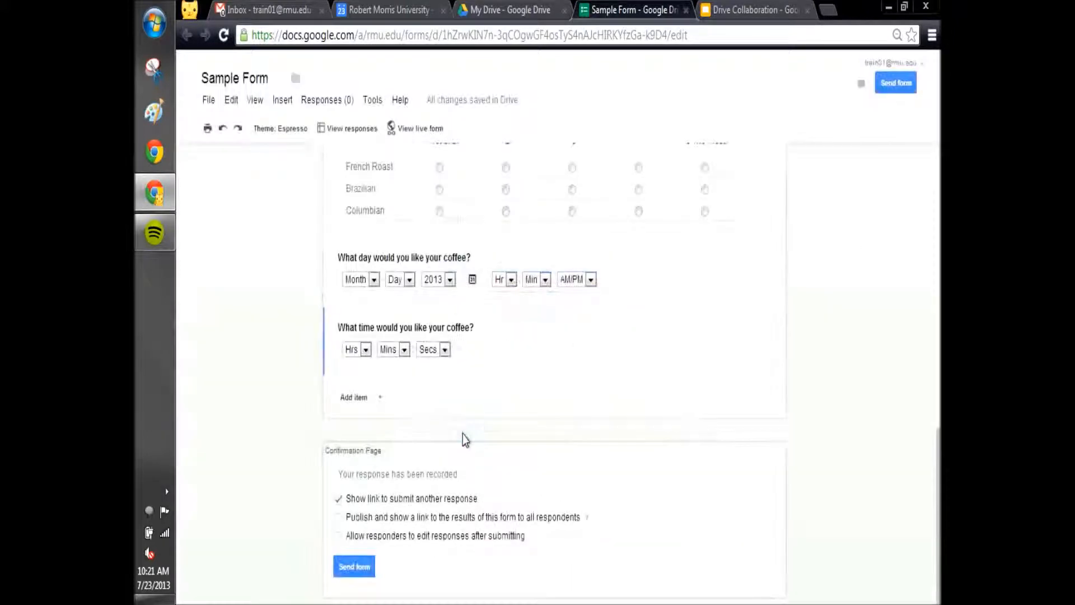
Switch to the Gmail inbox and send the copied form link to a contact in a chat message.
{"action": "left_click", "coordinate": [293, 2]}
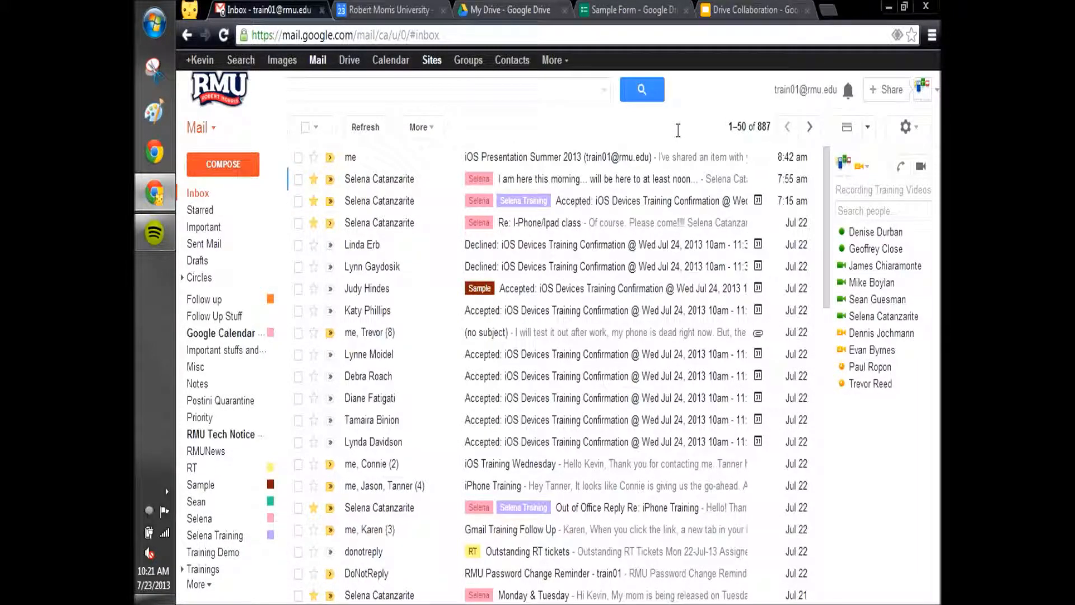
{"action": "left_click", "coordinate": [860, 300]}
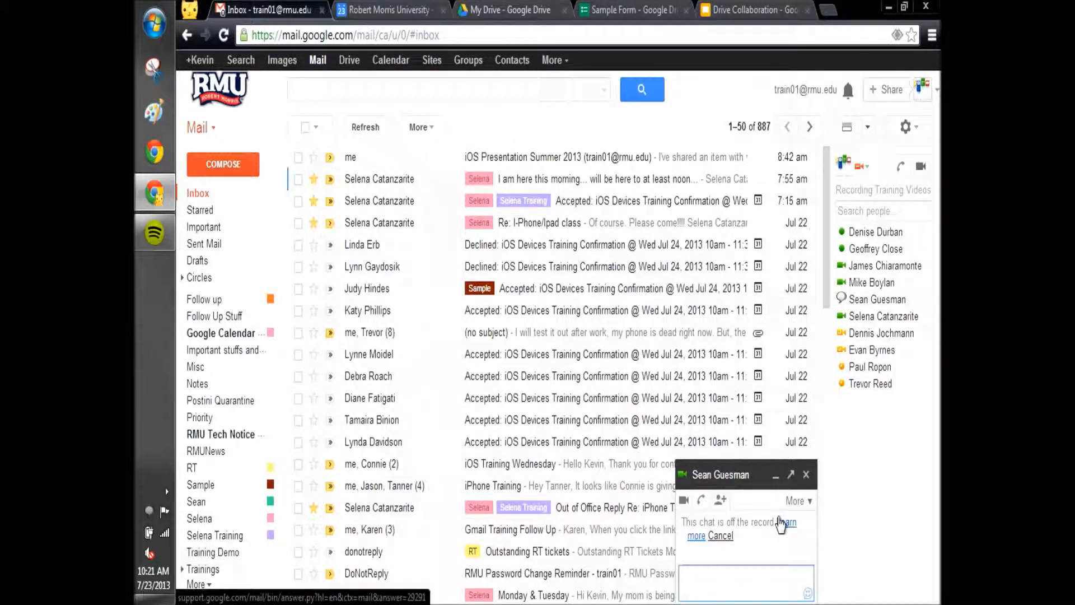
{"action": "key", "text": "ctrl+v"}
{"action": "key", "text": "Return"}
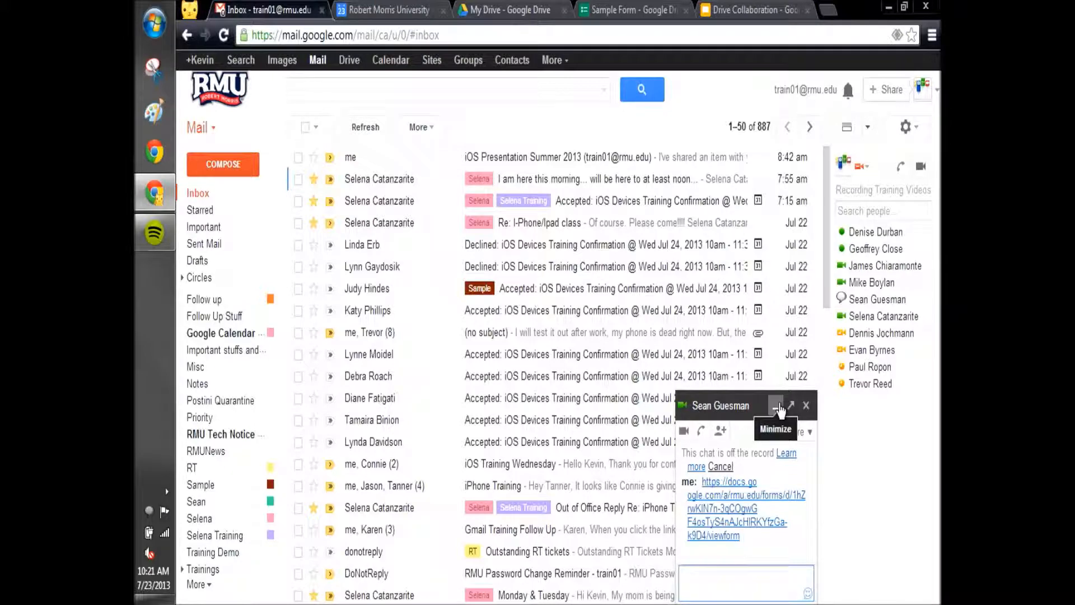
Go to My Drive and open the "Sample Form (Responses)" spreadsheet.
{"action": "left_click", "coordinate": [644, 3]}
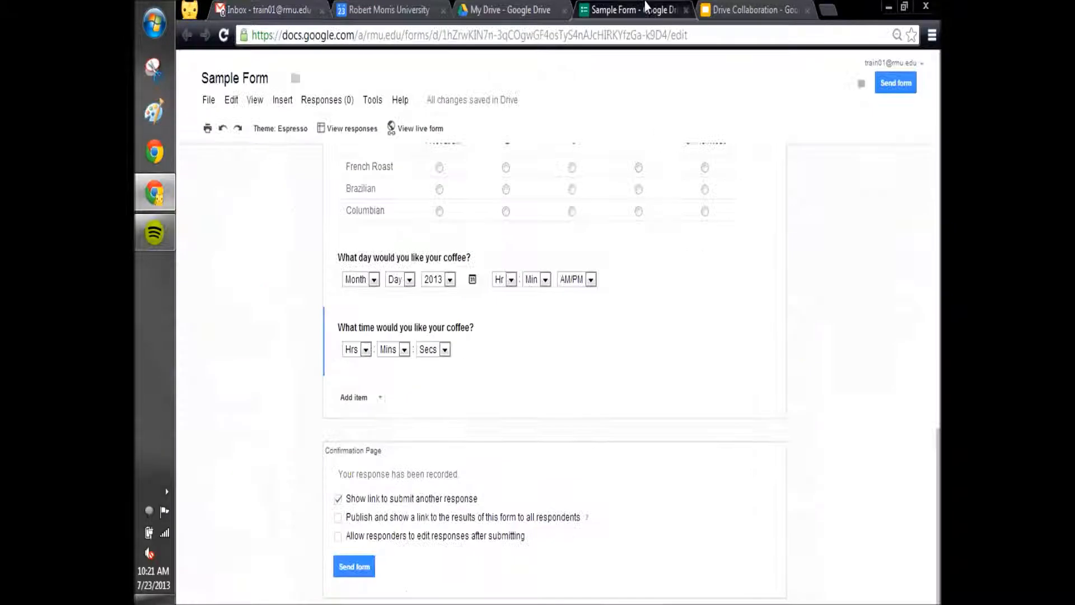
{"action": "left_click", "coordinate": [476, 9]}
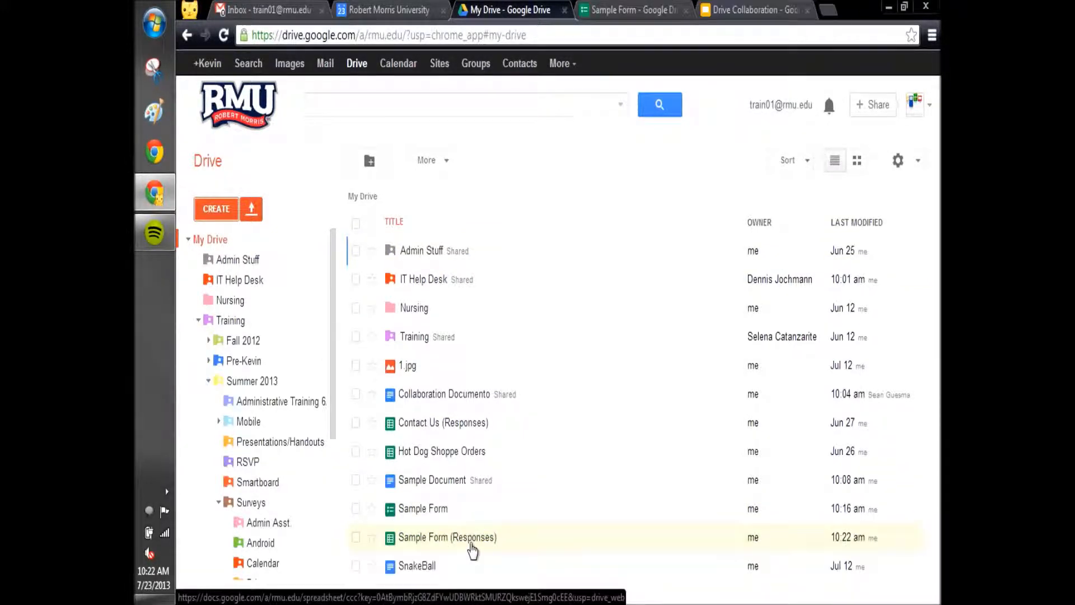
{"action": "left_click", "coordinate": [472, 546]}
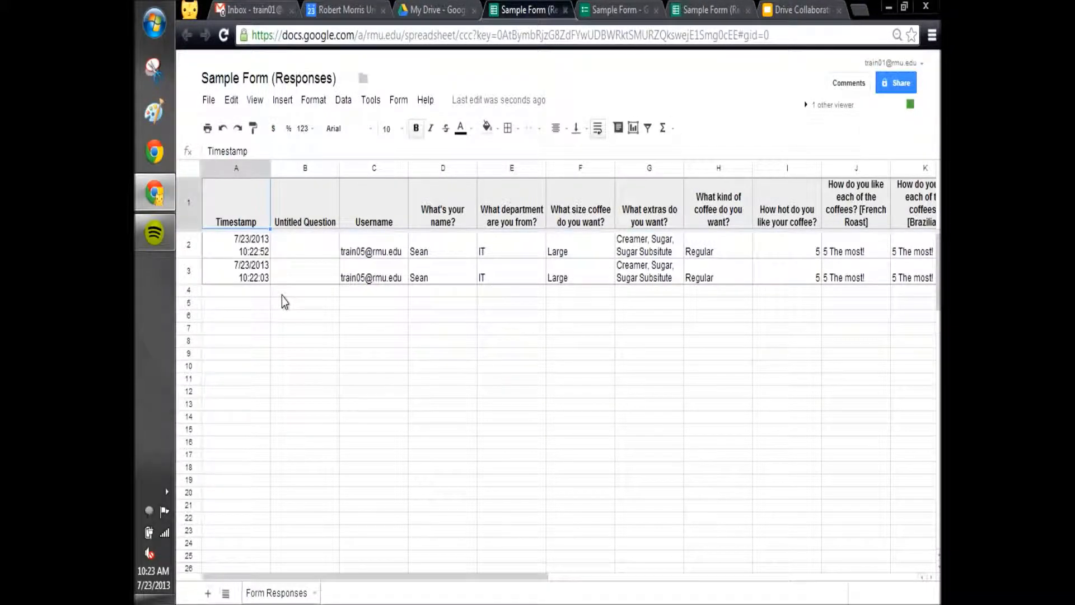
Examine the answers in row 2 of the response sheet, from the username across to the coffee day.
{"action": "left_click", "coordinate": [366, 254]}
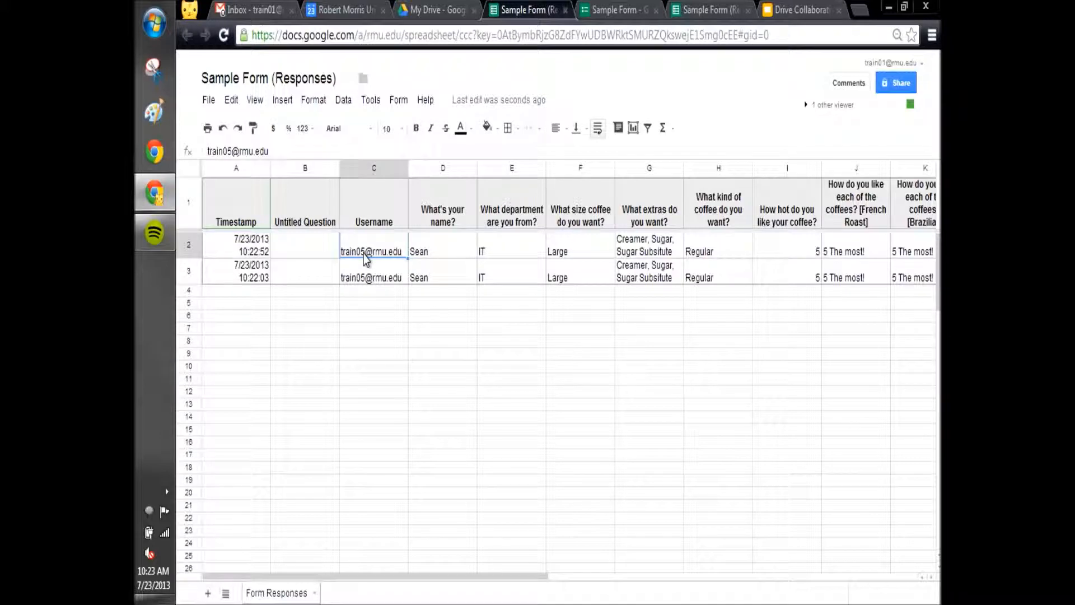
{"action": "key", "text": "Right"}
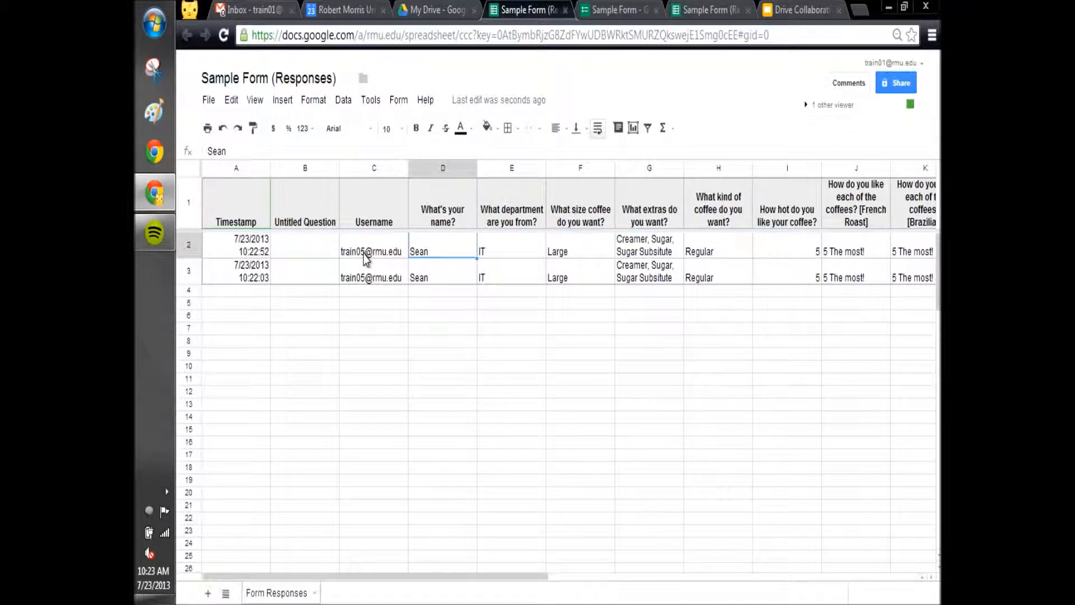
{"action": "key", "text": "Right"}
{"action": "key", "text": "Right"}
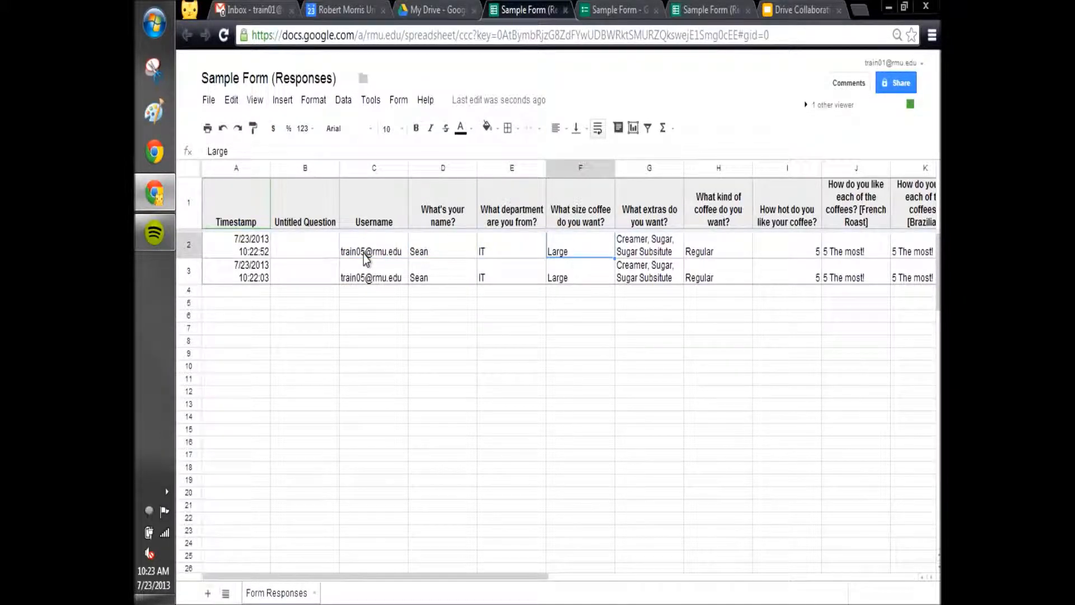
{"action": "key", "text": "Right"}
{"action": "key", "text": "Right"}
{"action": "key", "text": "Right"}
{"action": "key", "text": "Right"}
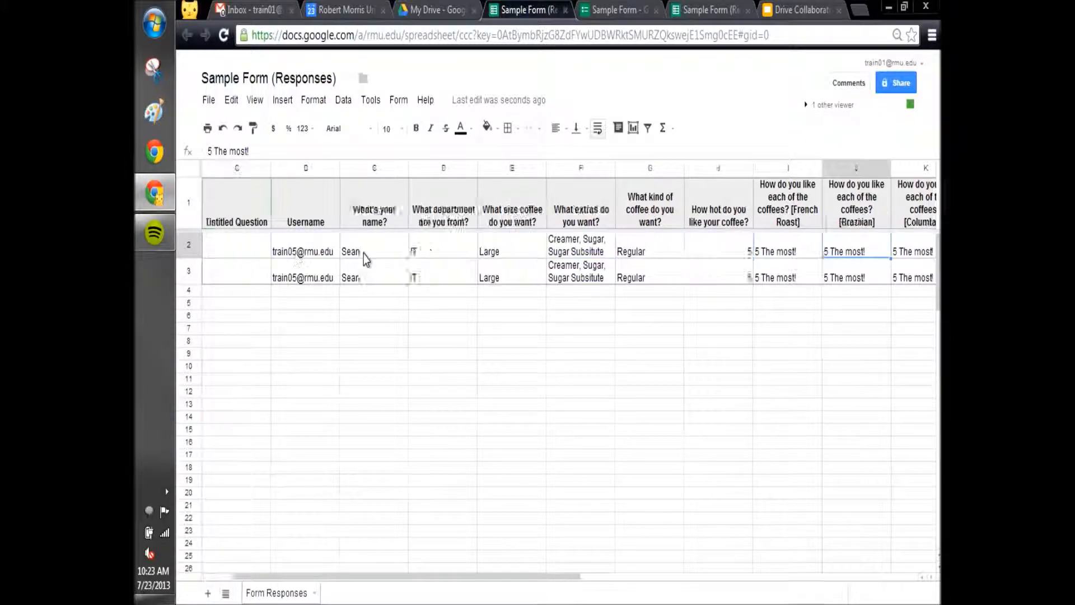
{"action": "key", "text": "Right"}
{"action": "key", "text": "Right"}
{"action": "key", "text": "Right"}
{"action": "key", "text": "Right"}
{"action": "key", "text": "Left"}
{"action": "key", "text": "Left"}
{"action": "key", "text": "Left"}
{"action": "key", "text": "Left"}
{"action": "key", "text": "Right"}
{"action": "key", "text": "Right"}
{"action": "key", "text": "Right"}
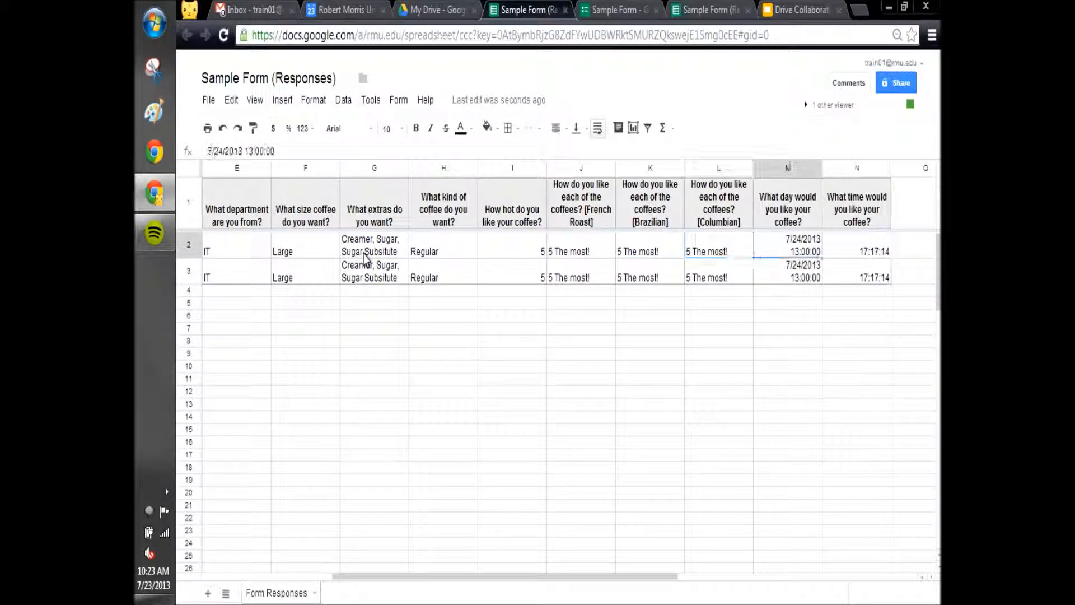
Compare the coffee day and time answers of both responses in the sheet.
{"action": "key", "text": "Down"}
{"action": "key", "text": "Right"}
{"action": "key", "text": "Up"}
{"action": "key", "text": "Left"}
{"action": "key", "text": "Down"}
{"action": "key", "text": "Right"}
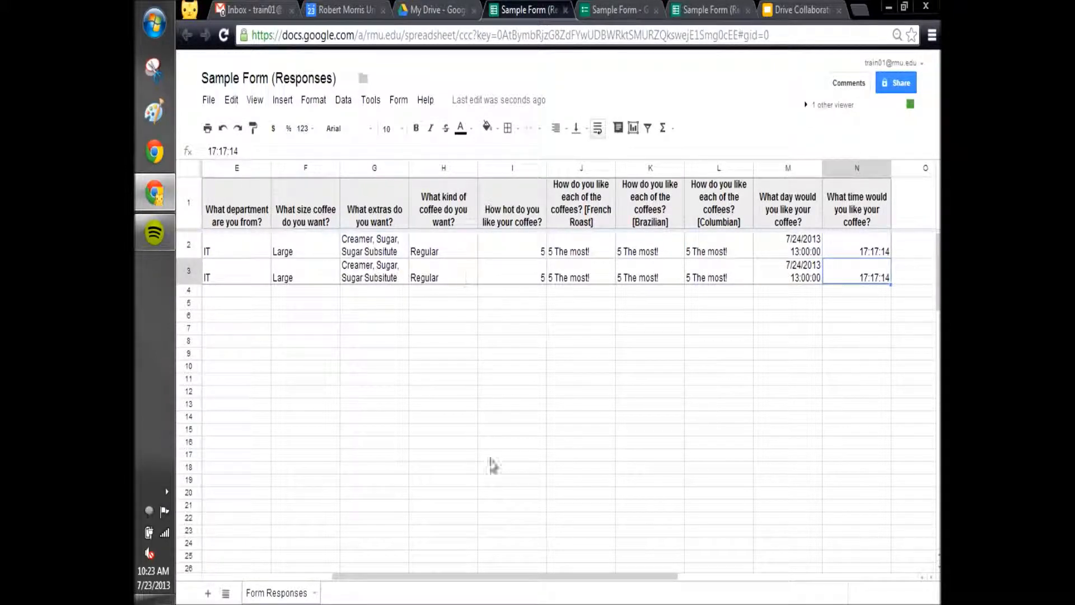
{"action": "left_click_drag", "start_coordinate": [525, 584], "coordinate": [395, 583]}
Return to the form editor, open the summary of responses, and examine the charts for every question.
{"action": "left_click", "coordinate": [616, 8]}
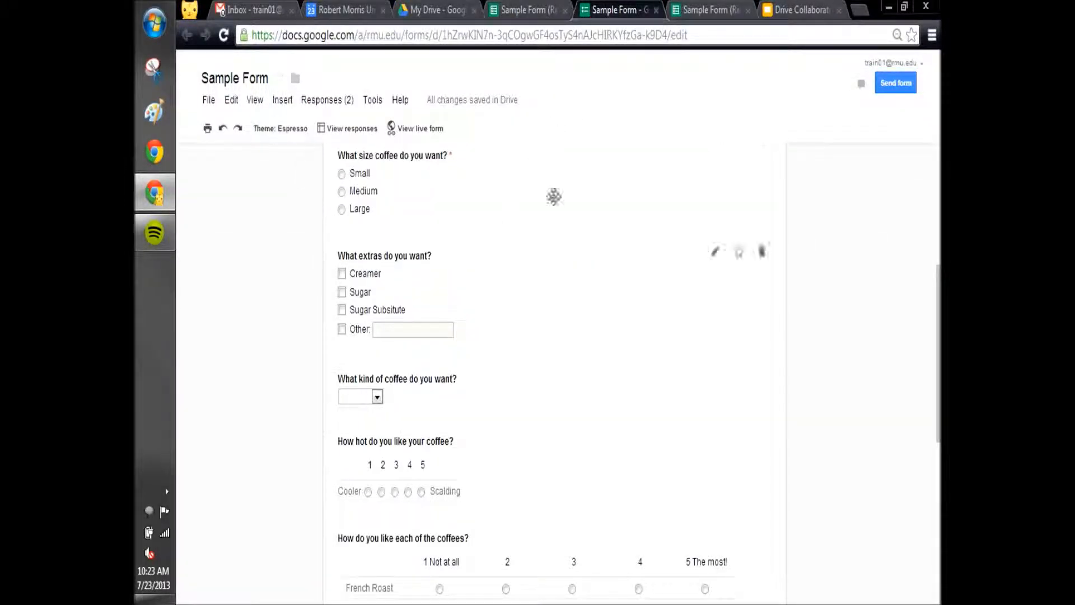
{"action": "left_click", "coordinate": [341, 106]}
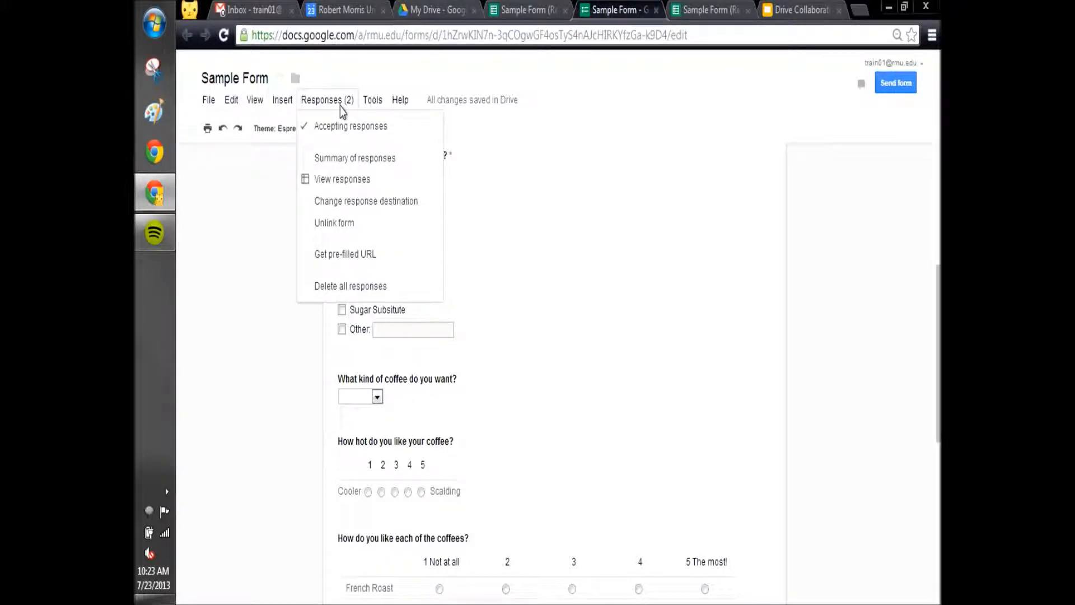
{"action": "left_click", "coordinate": [351, 161]}
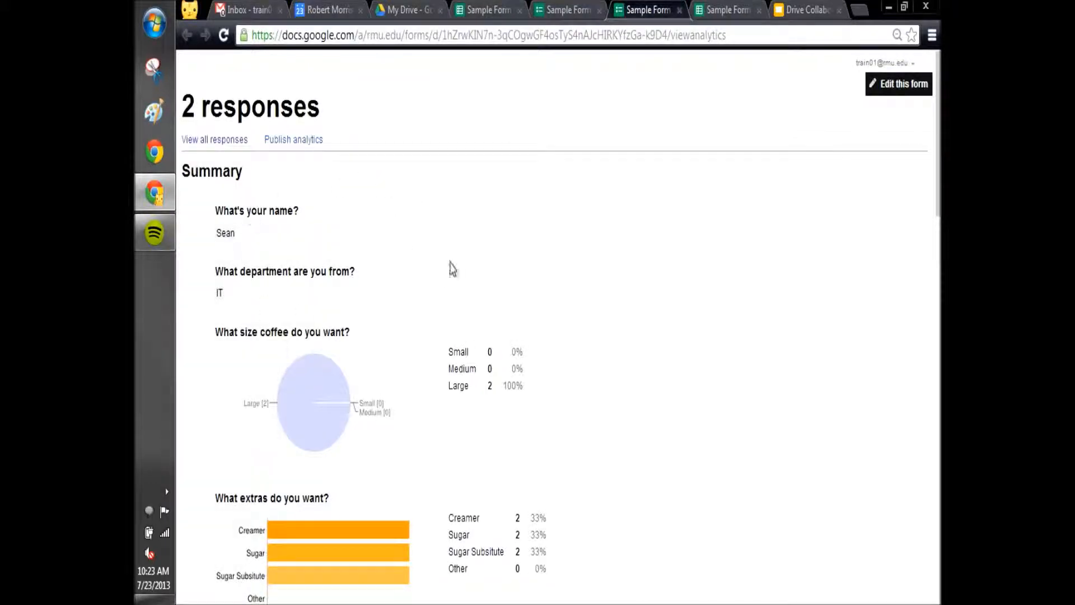
{"action": "scroll", "coordinate": [364, 241], "scroll_direction": "down", "scroll_amount": 3}
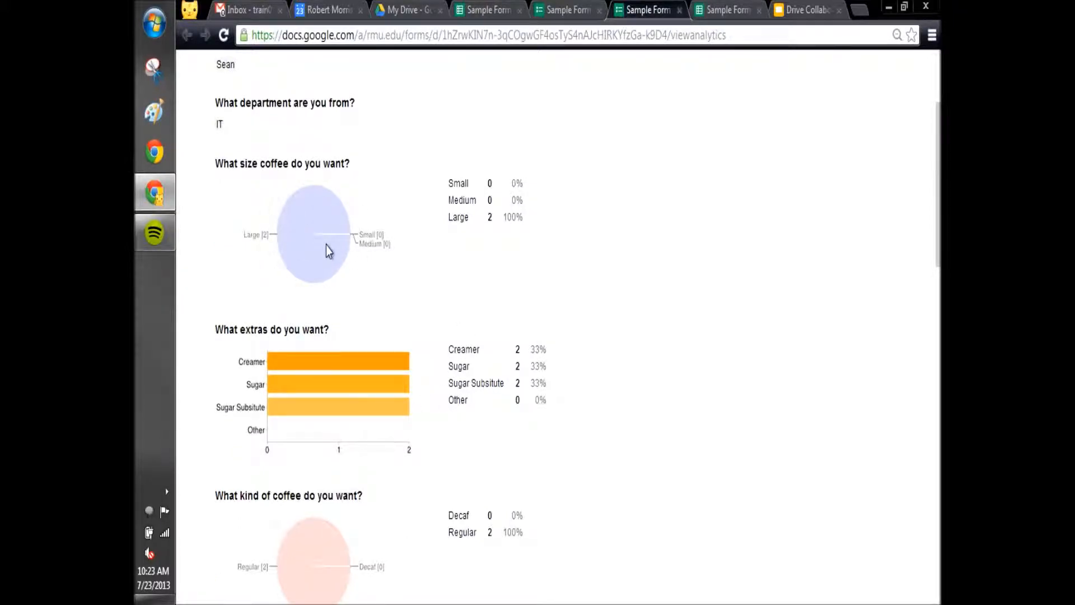
{"action": "scroll", "coordinate": [327, 251], "scroll_direction": "down", "scroll_amount": 9}
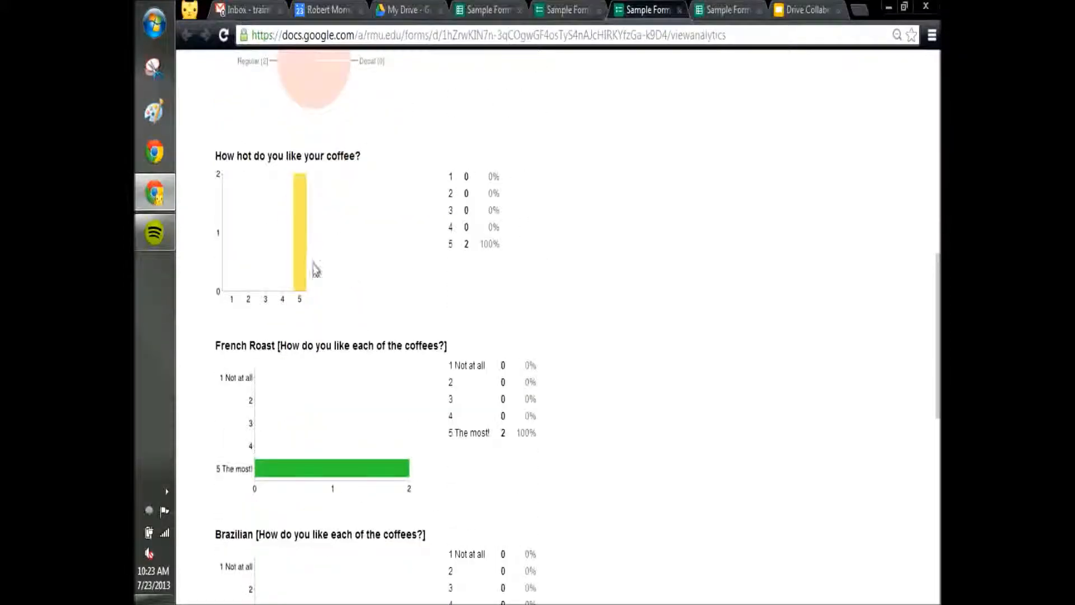
{"action": "scroll", "coordinate": [263, 271], "scroll_direction": "down", "scroll_amount": 11}
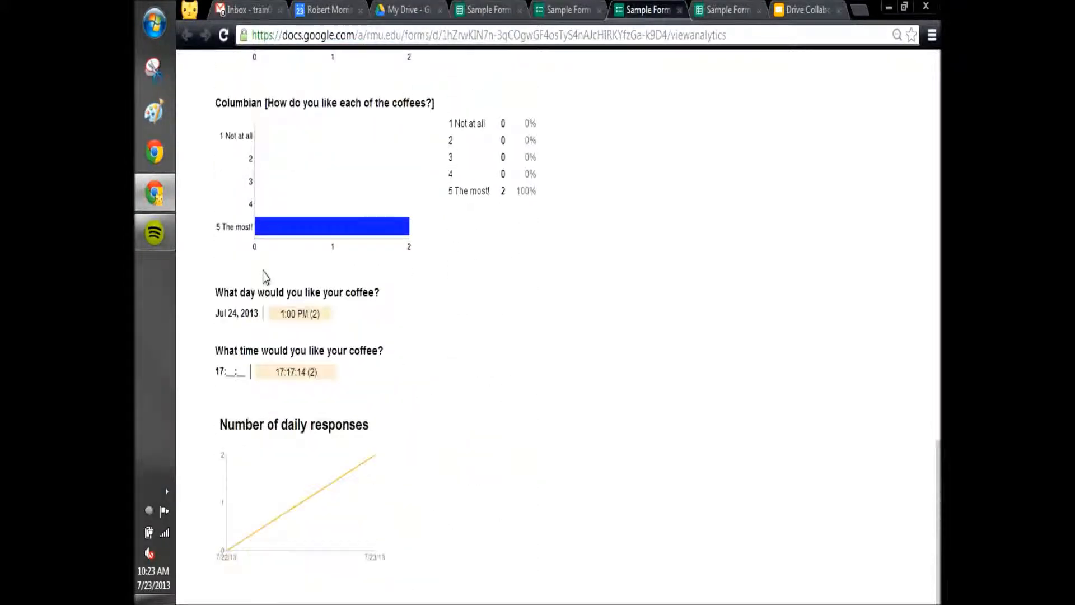